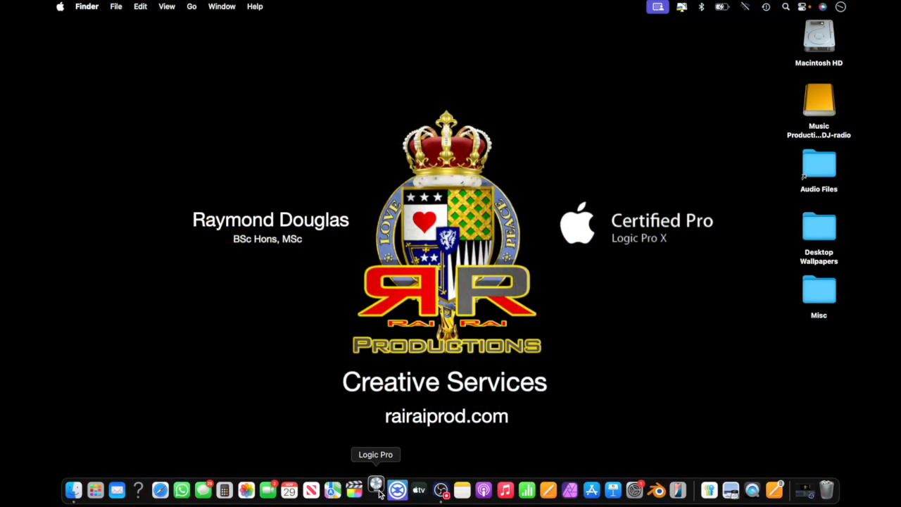
Launch Logic Pro and create a new empty project
click(378, 491)
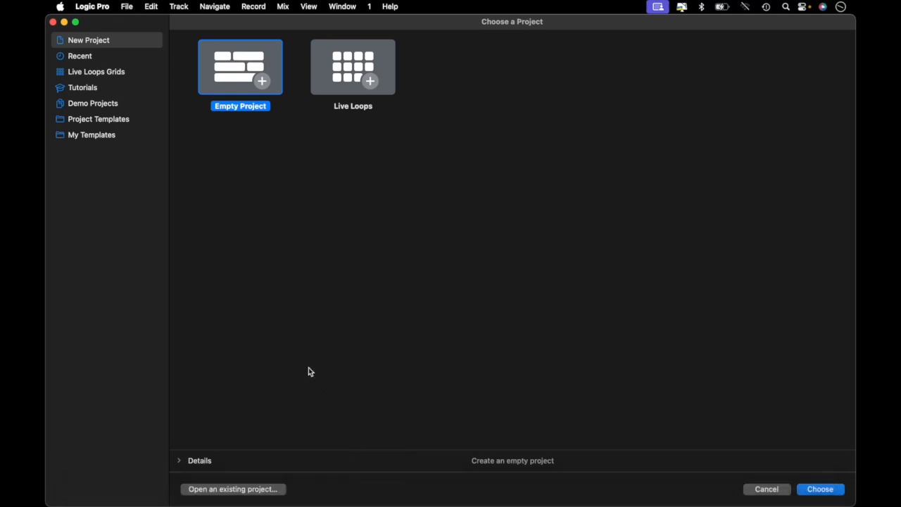
click(87, 57)
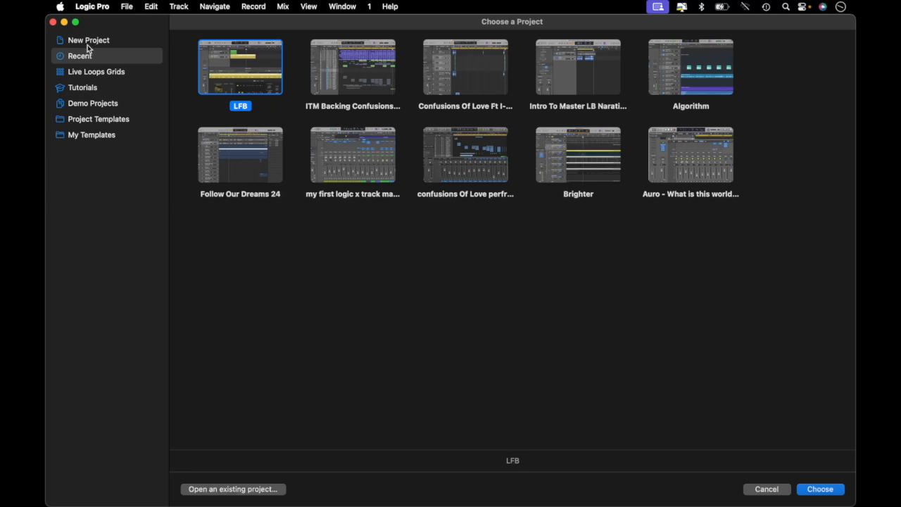
click(90, 41)
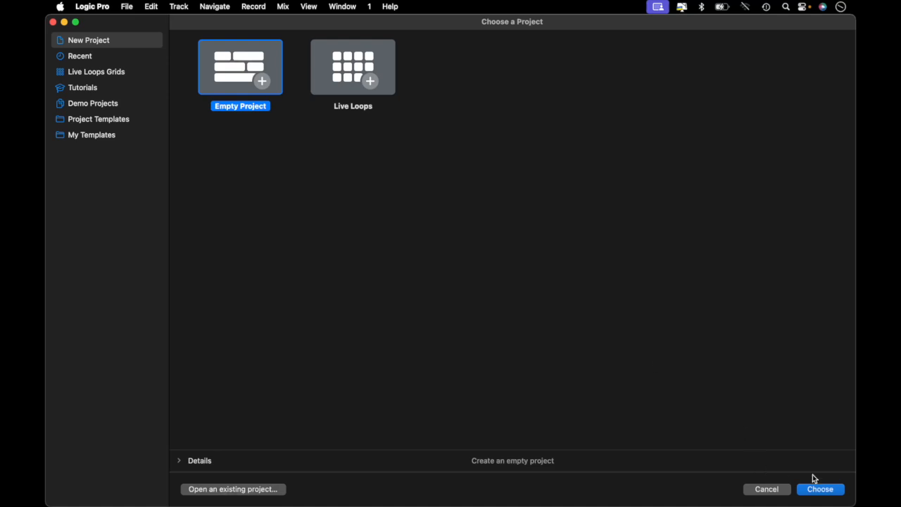
click(832, 490)
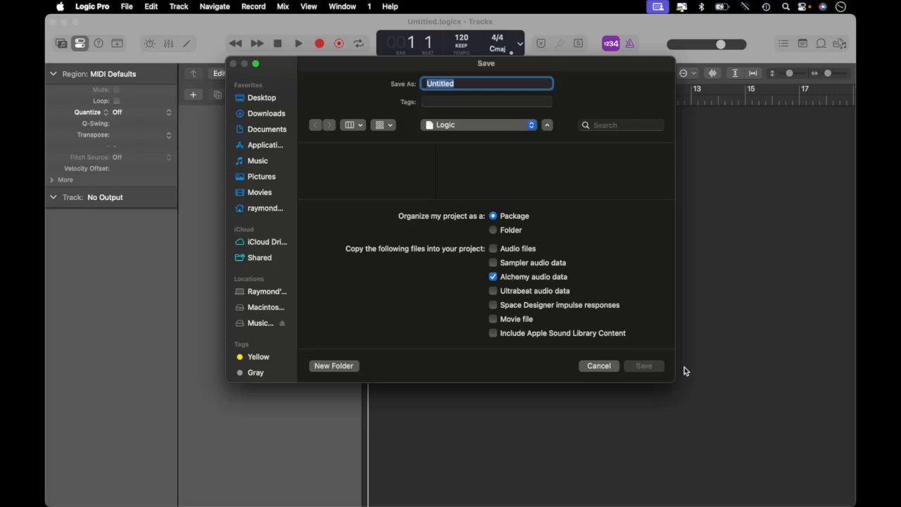
Save the project as LB1 in the Music Production folder, organized as a folder, and create one software instrument track
text(LB1)
click(528, 126)
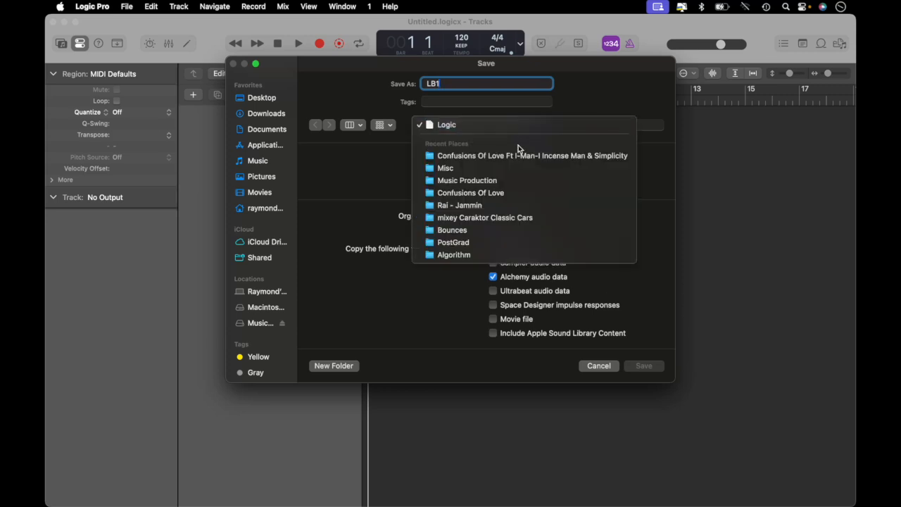
click(502, 181)
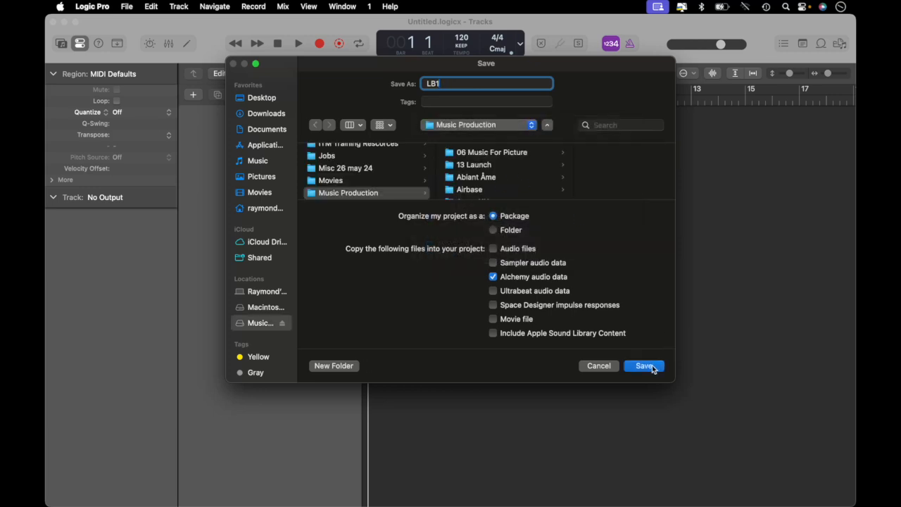
click(493, 230)
click(643, 366)
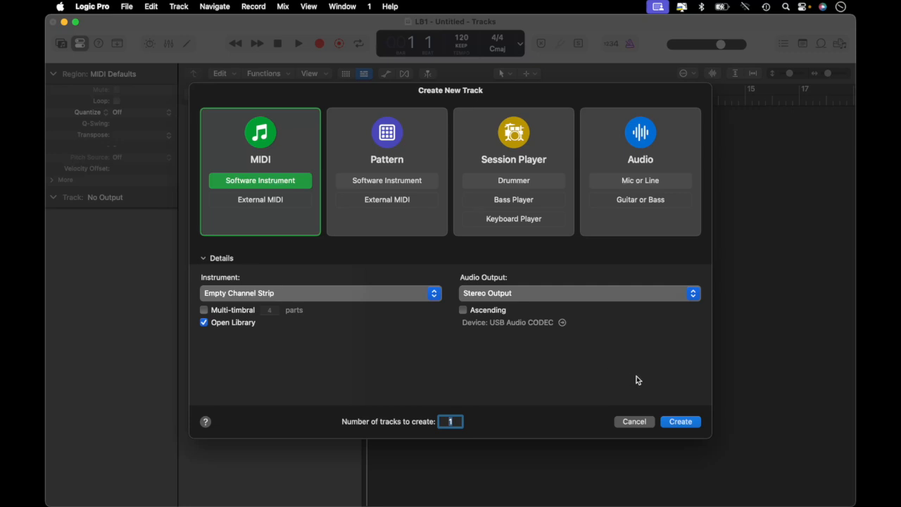
click(680, 421)
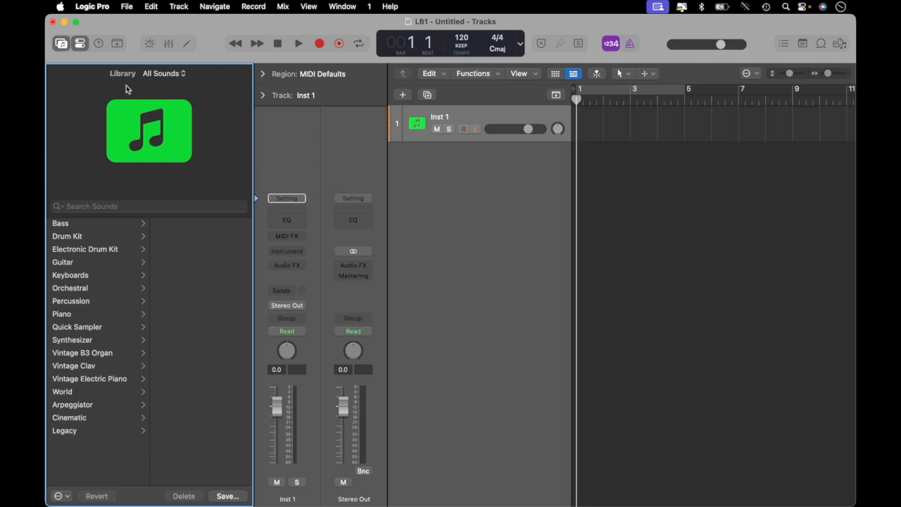
Hide the sound library and expand the Region parameters in the inspector
click(61, 44)
click(80, 42)
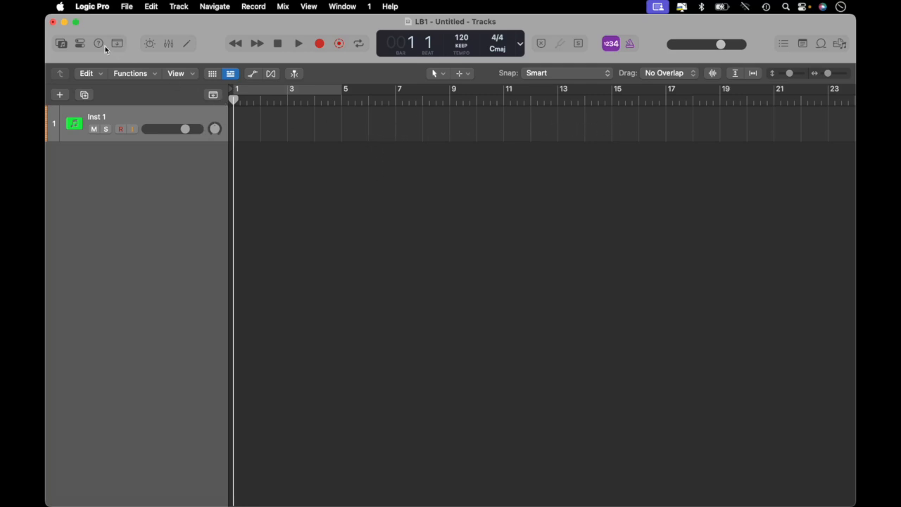
click(80, 43)
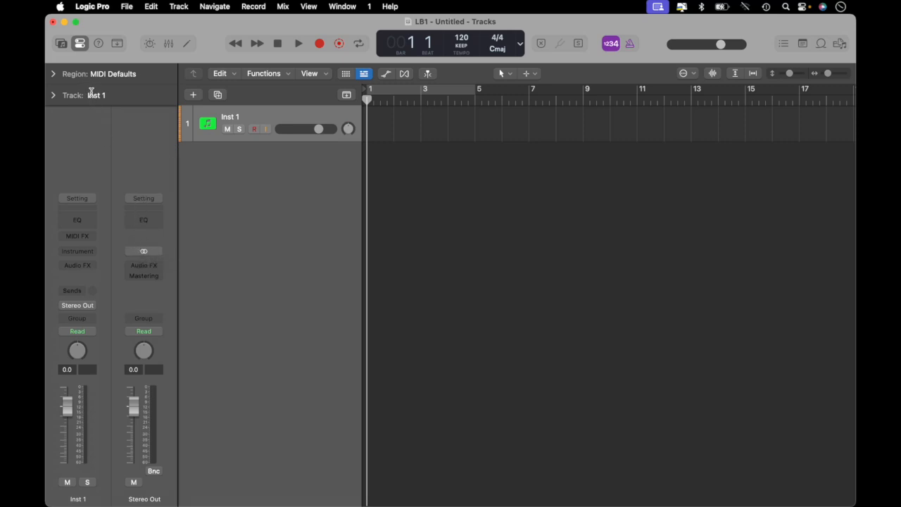
click(56, 74)
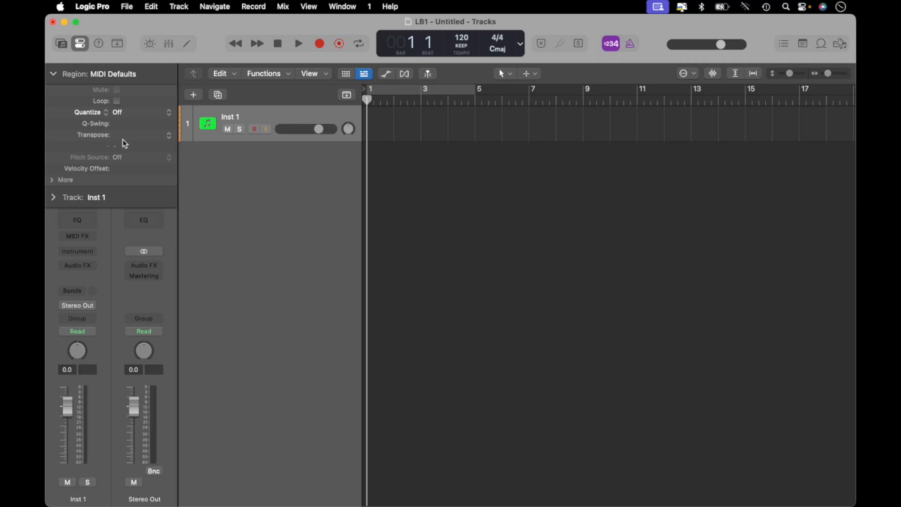
Load the Steinway Grand Piano patch from the library's Legacy Pianos onto the instrument track
click(60, 43)
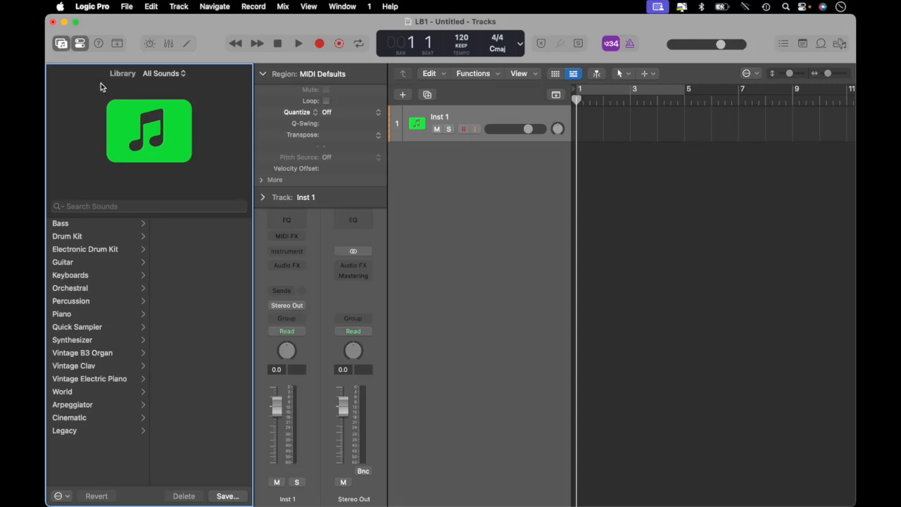
click(69, 317)
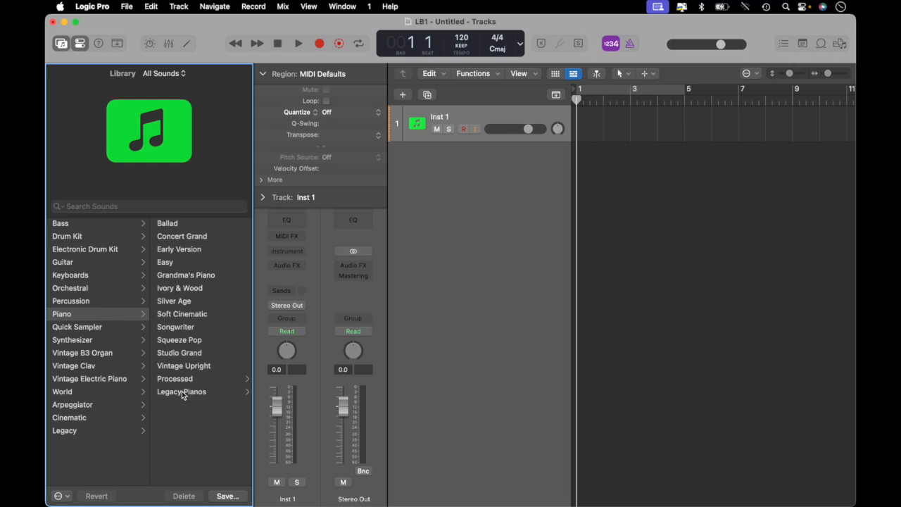
click(181, 390)
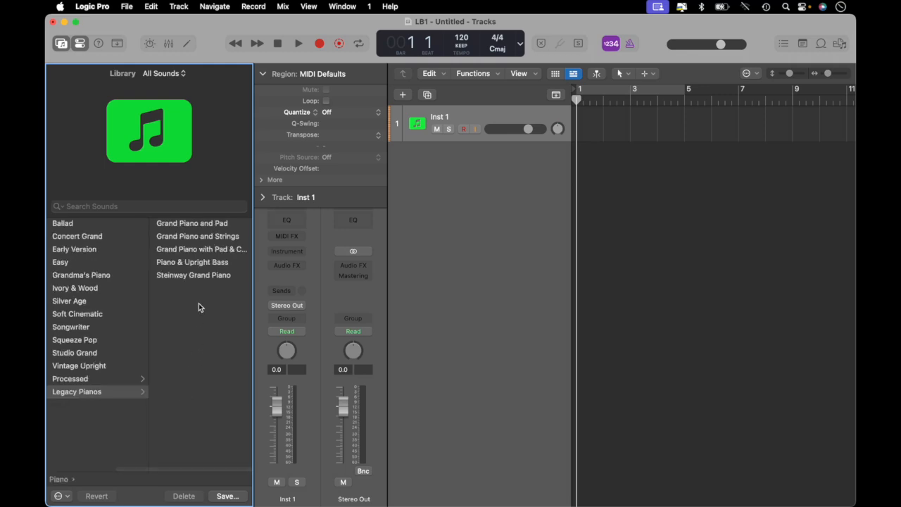
click(199, 276)
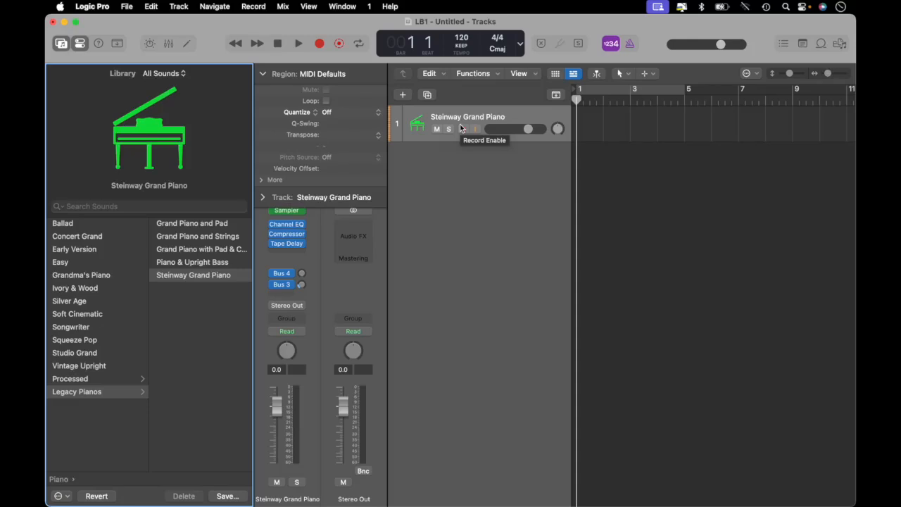
Show and dismiss the Musical Typing keyboard, and record a short melody on the Steinway Grand Piano track from bar 1
key(super+k)
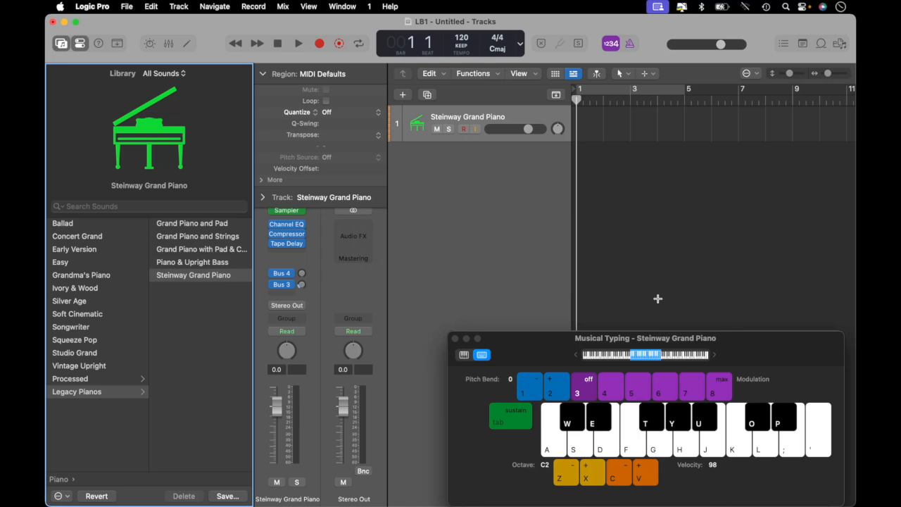
key(super+k)
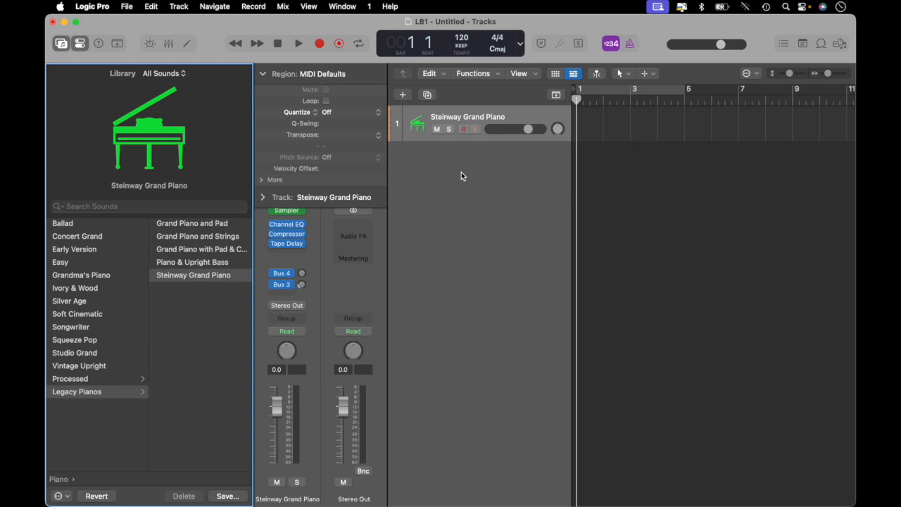
click(319, 45)
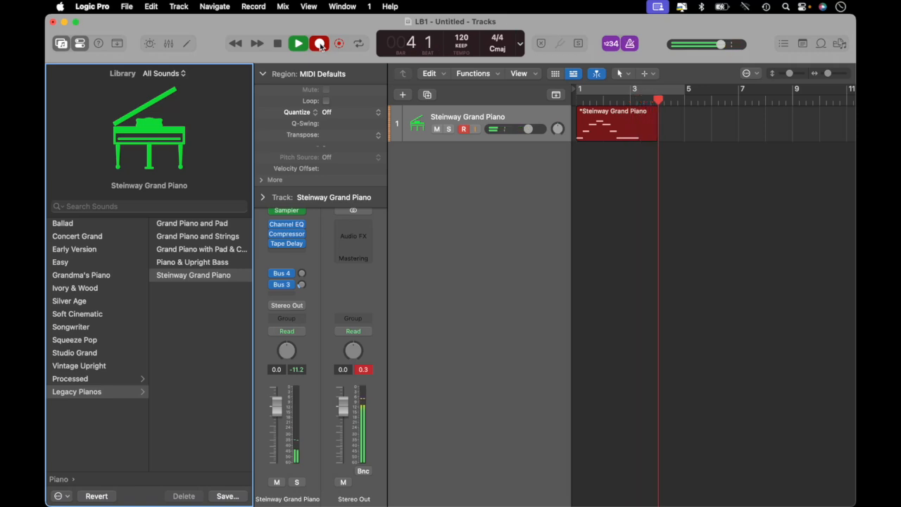
click(276, 44)
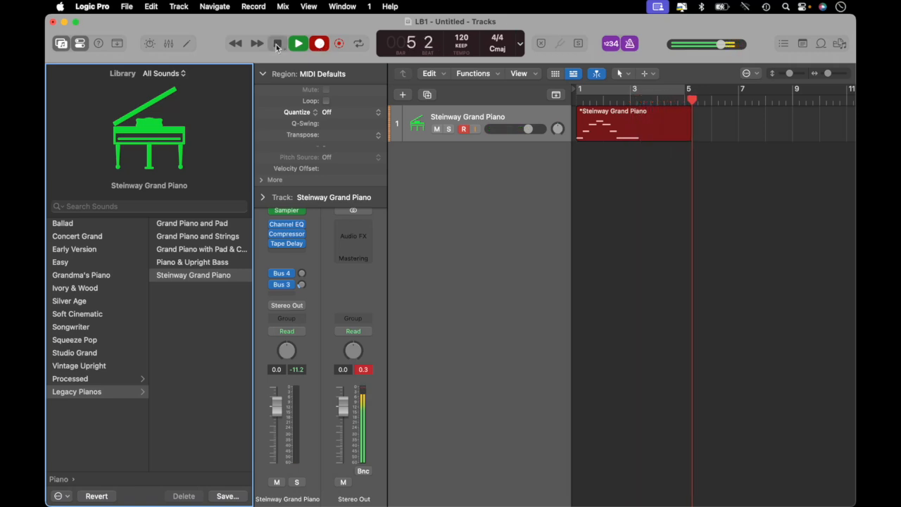
Play the recorded piano region from bar 1 twice, returning the playhead to the start each time
click(694, 100)
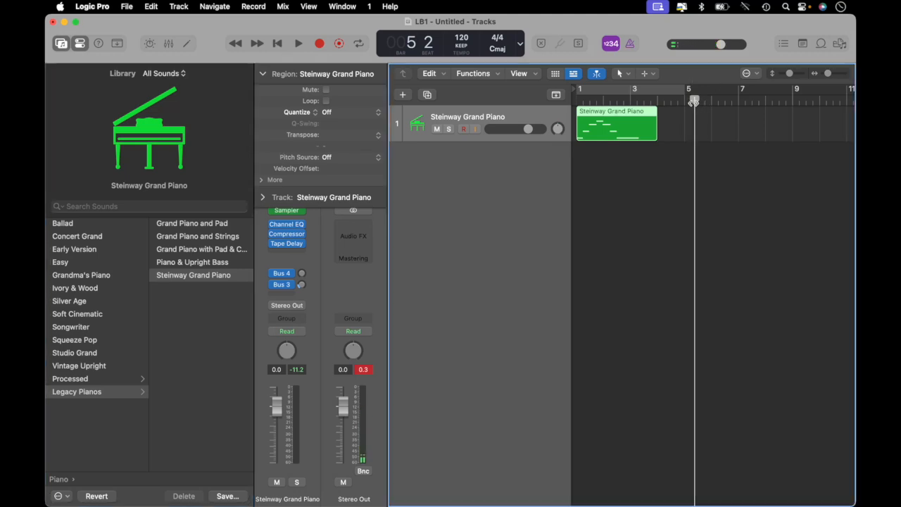
drag(694, 101, 575, 100)
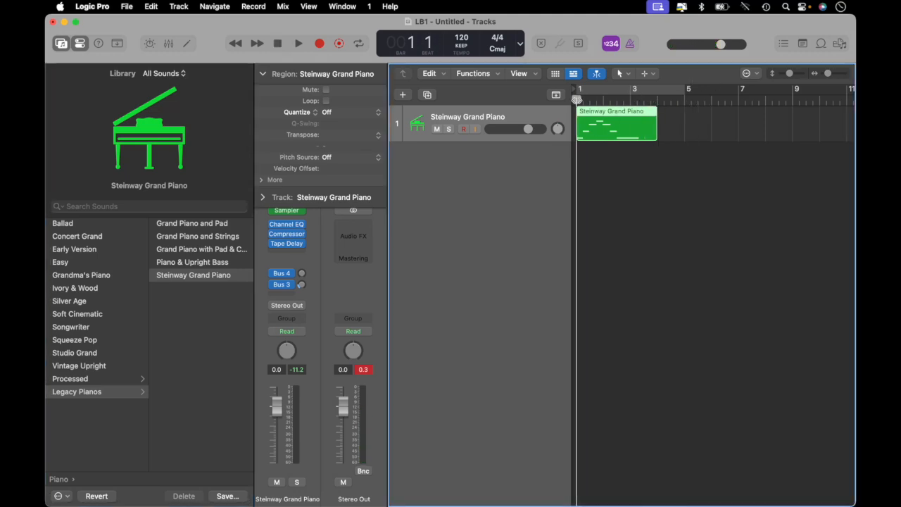
click(299, 44)
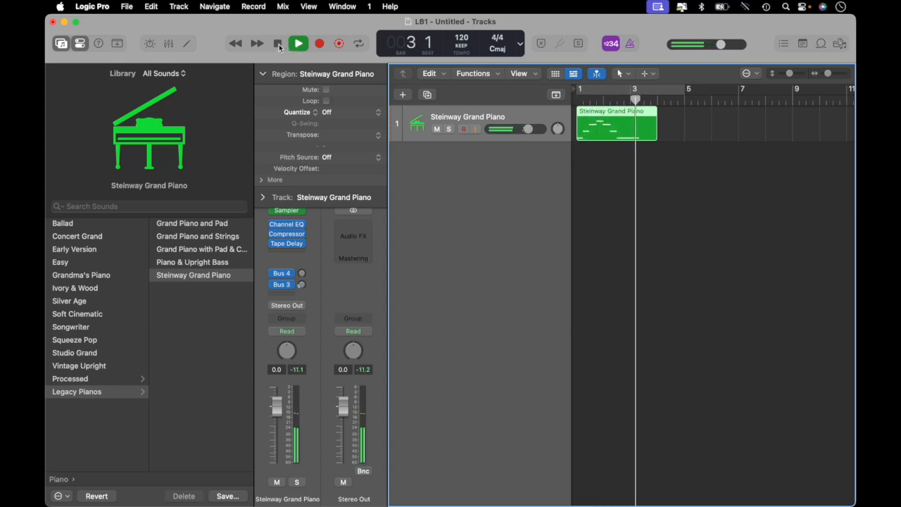
click(278, 44)
click(278, 44)
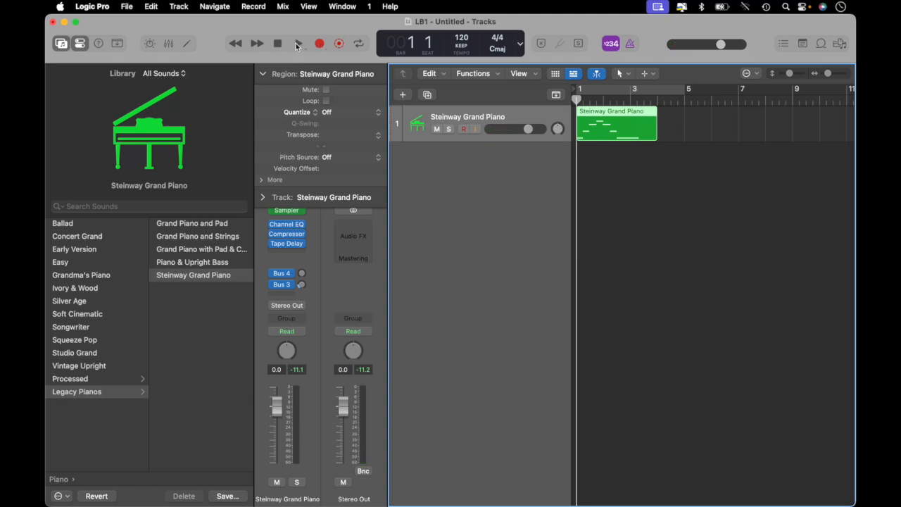
click(299, 44)
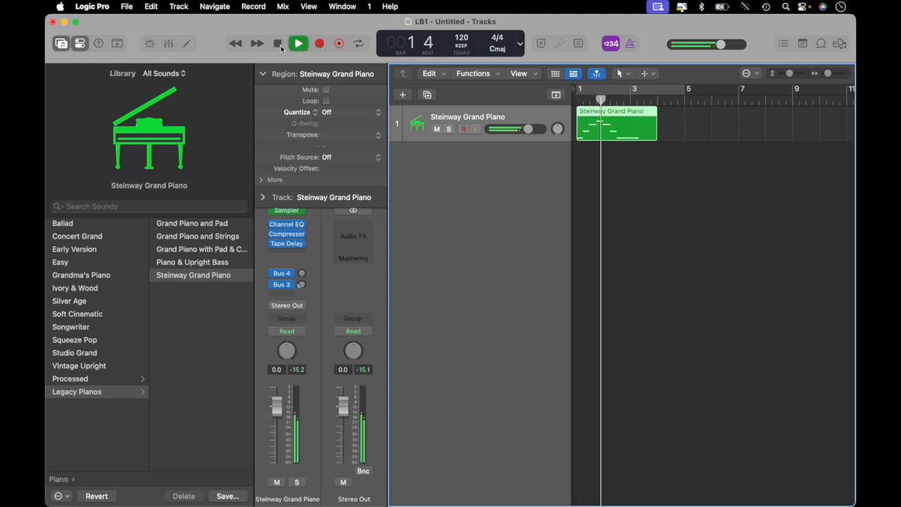
click(279, 44)
click(280, 45)
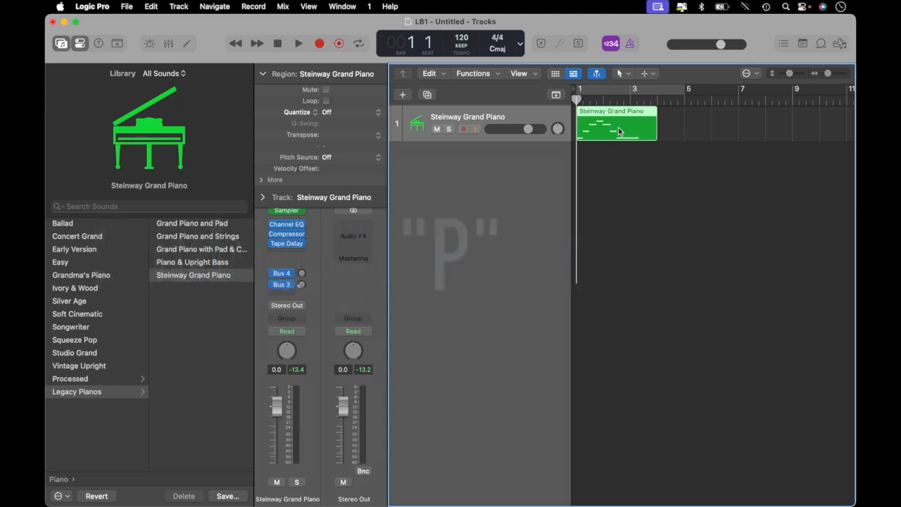
Open the piano region in the Piano Roll and shorten the final C2 note to end at about bar 3
key(p)
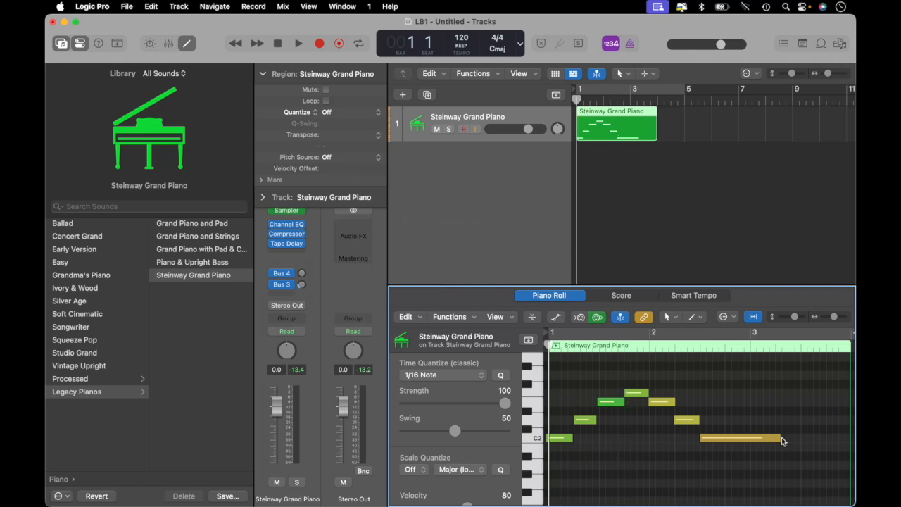
drag(782, 437, 748, 438)
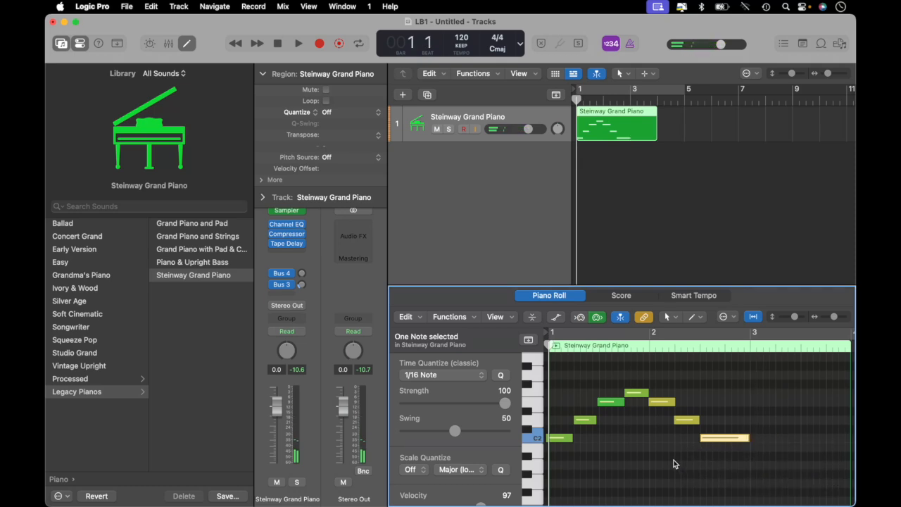
mouse_move(637, 393)
mouse_down()
mouse_move(638, 367)
mouse_move(638, 394)
mouse_up()
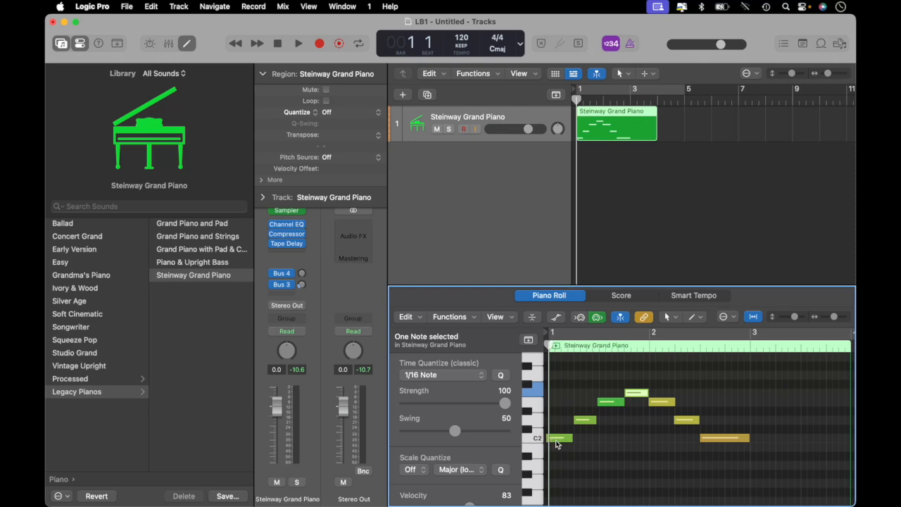
Move the first C2 note slightly later so it starts at bar 1
mouse_move(558, 441)
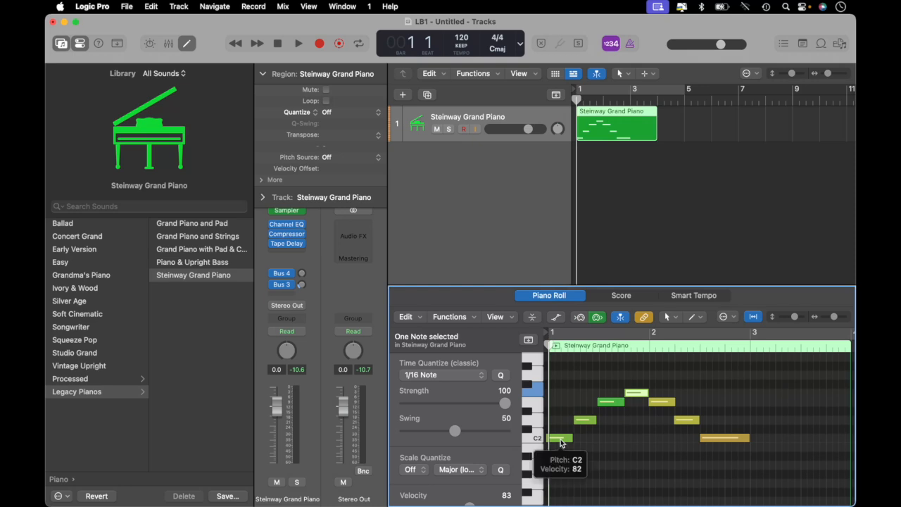
click(560, 441)
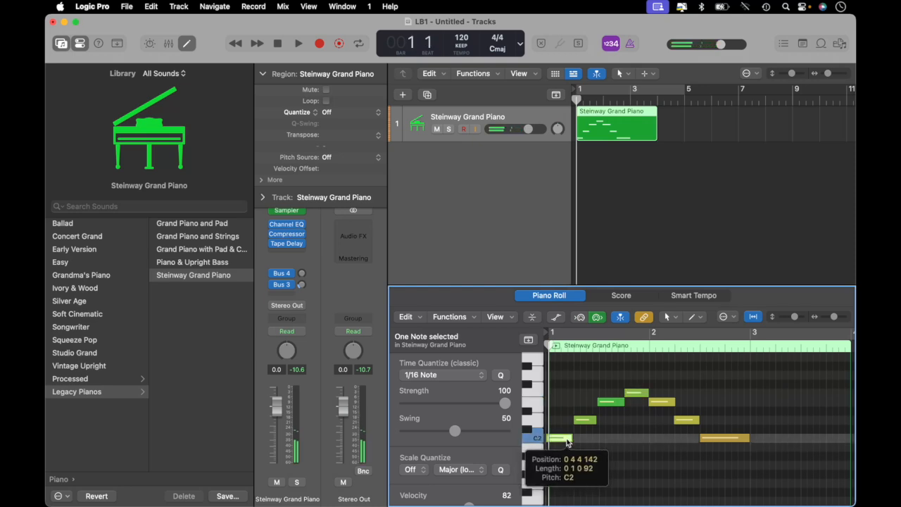
drag(568, 442, 573, 440)
scroll(570, 444, up, 5)
scroll(570, 444, left, 3)
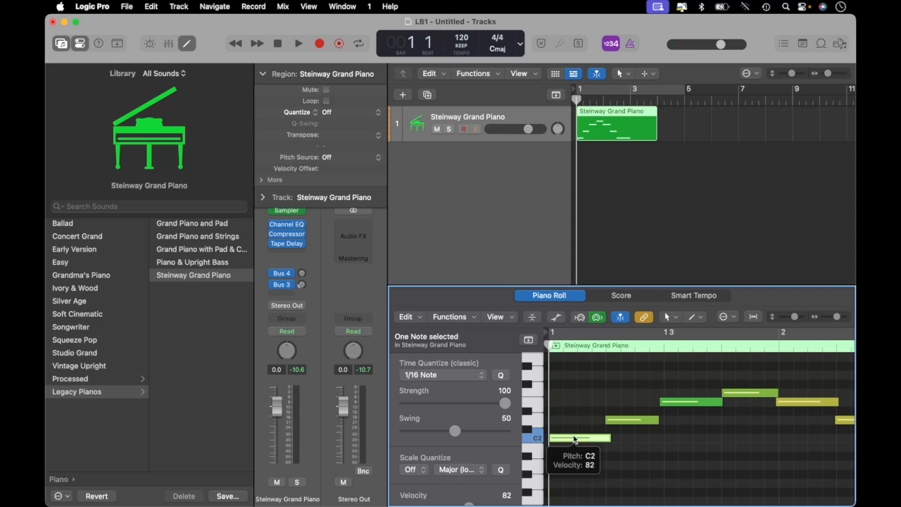
key(super+Left)
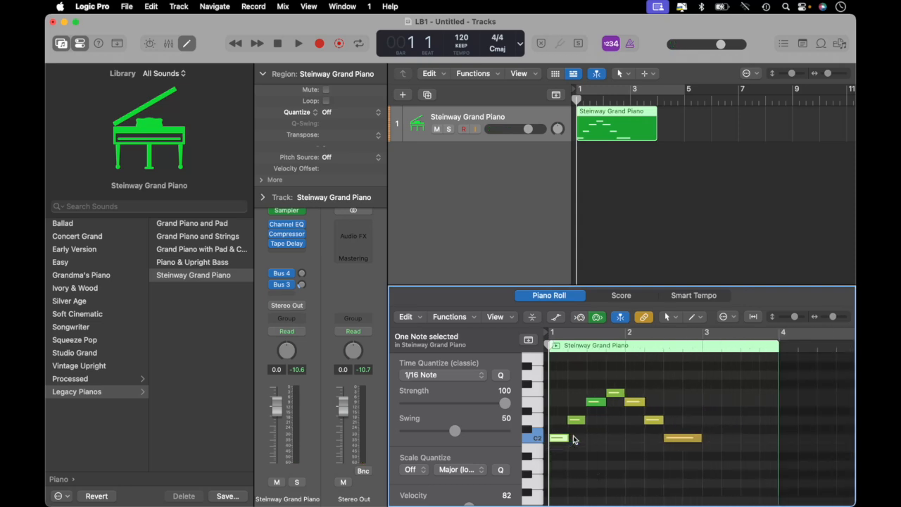
Play the edited melody from bar 1, stop playback and view the notes in the Piano Roll
key(space)
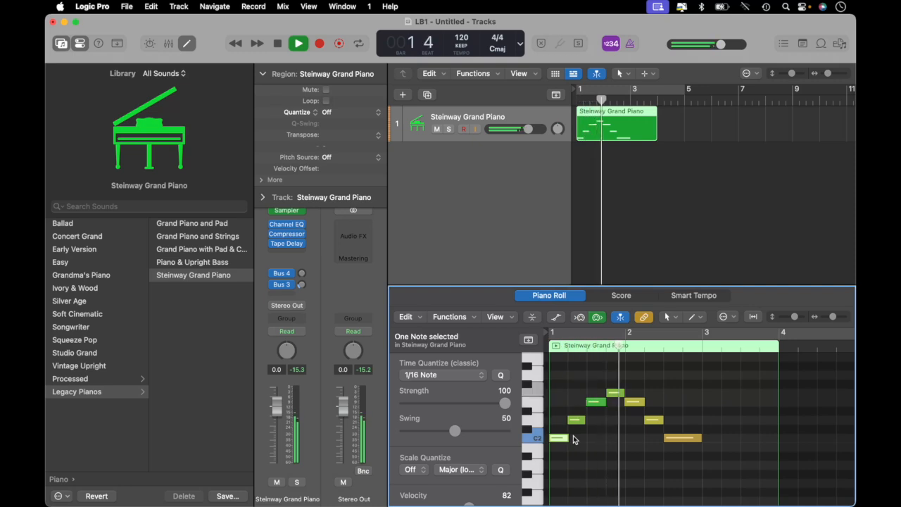
key(space)
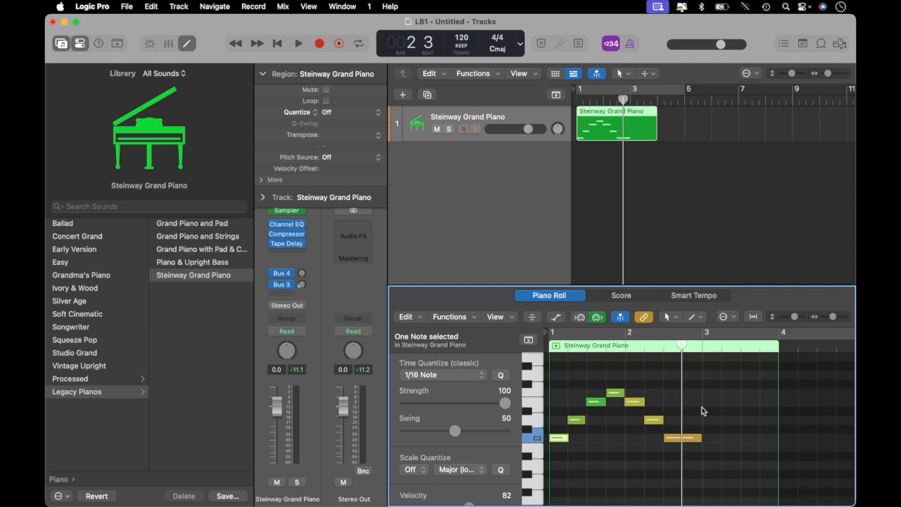
scroll(594, 426, down, 3)
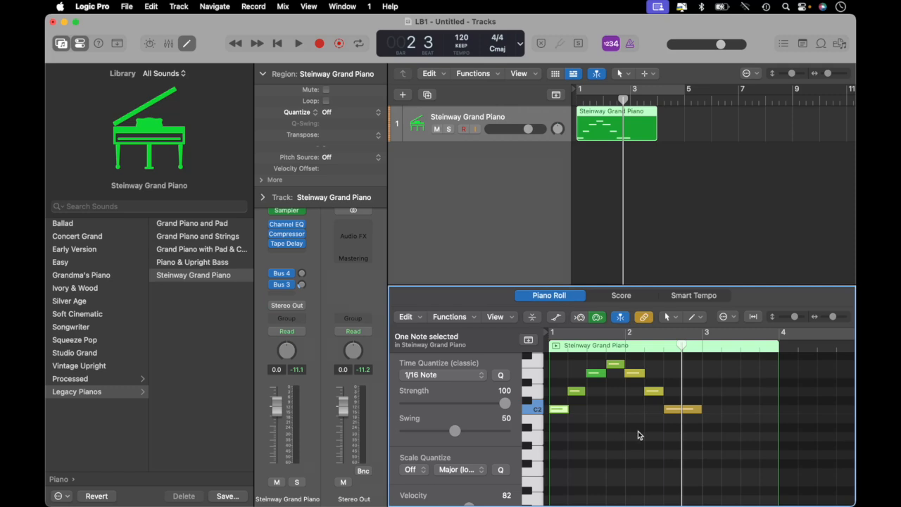
Lower the velocity of the final C2 note in the Piano Roll
scroll(615, 437, down, 3)
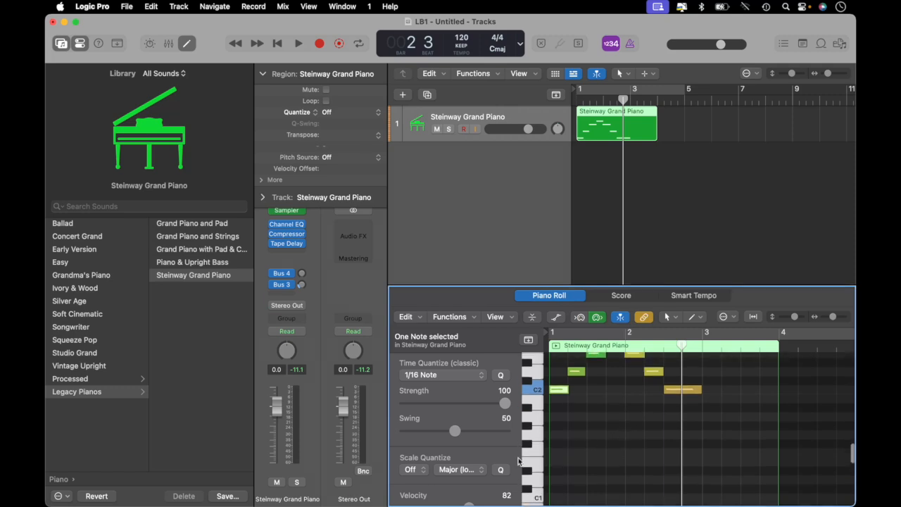
scroll(478, 484, down, 3)
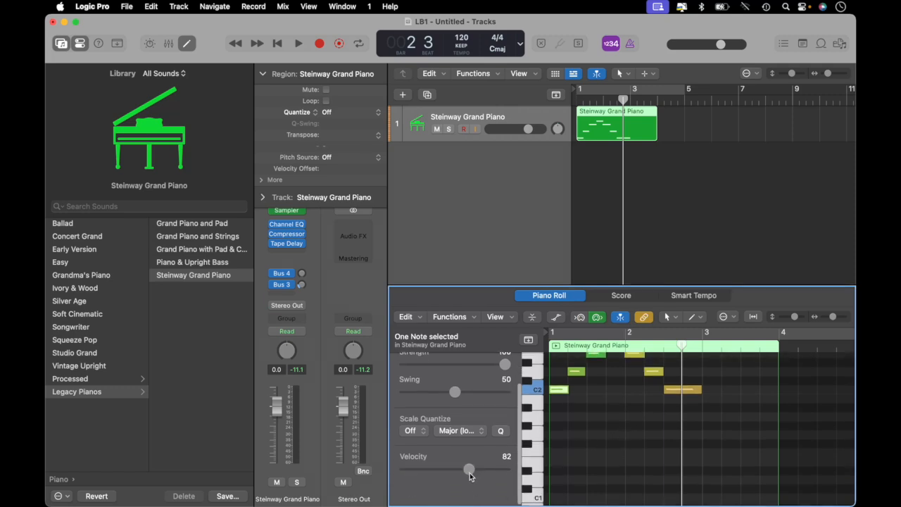
scroll(549, 438, up, 5)
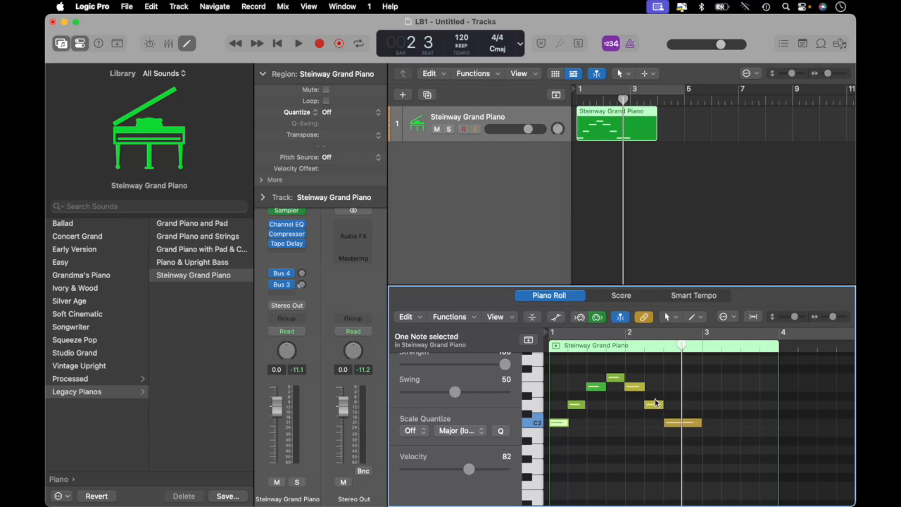
mouse_move(465, 471)
mouse_down()
mouse_move(509, 474)
mouse_move(386, 467)
mouse_move(463, 477)
mouse_up()
click(684, 425)
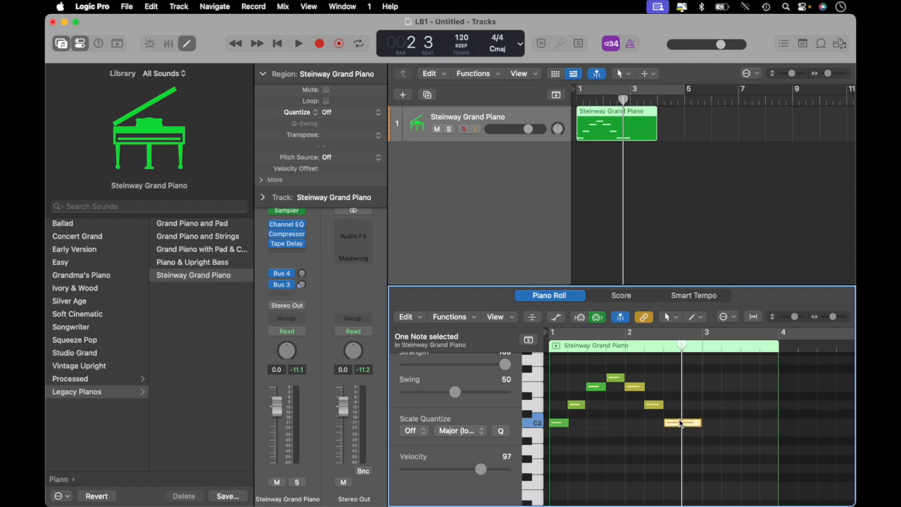
click(485, 469)
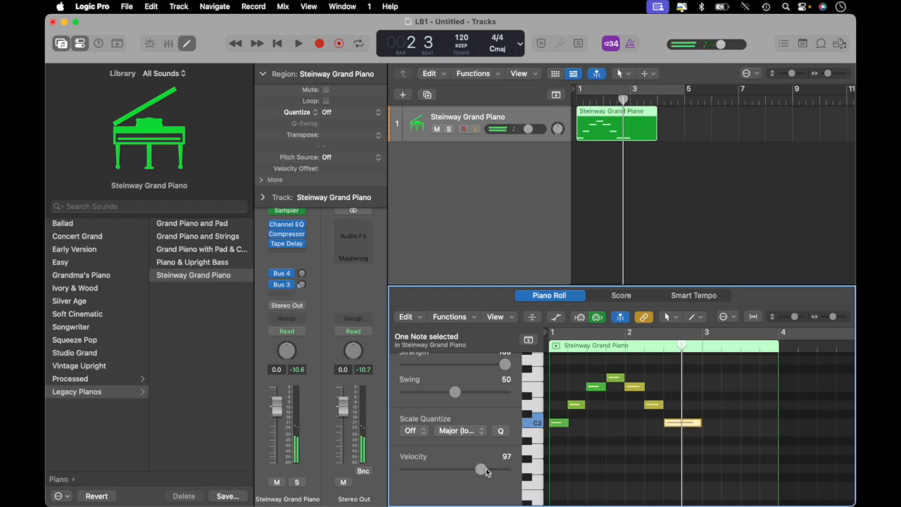
drag(486, 468, 466, 469)
Set the velocities of the descending D2 and E2 notes to 79 and 81, and the top F2 note to 76
click(654, 405)
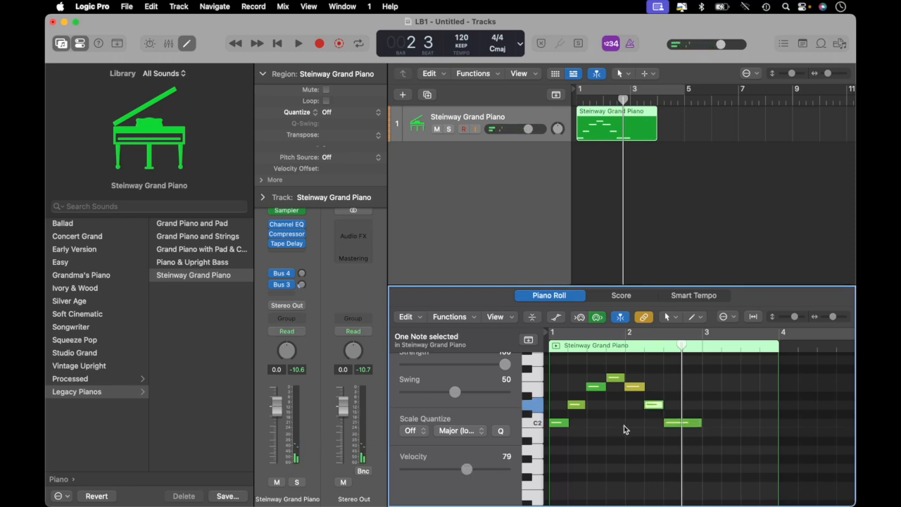
click(632, 387)
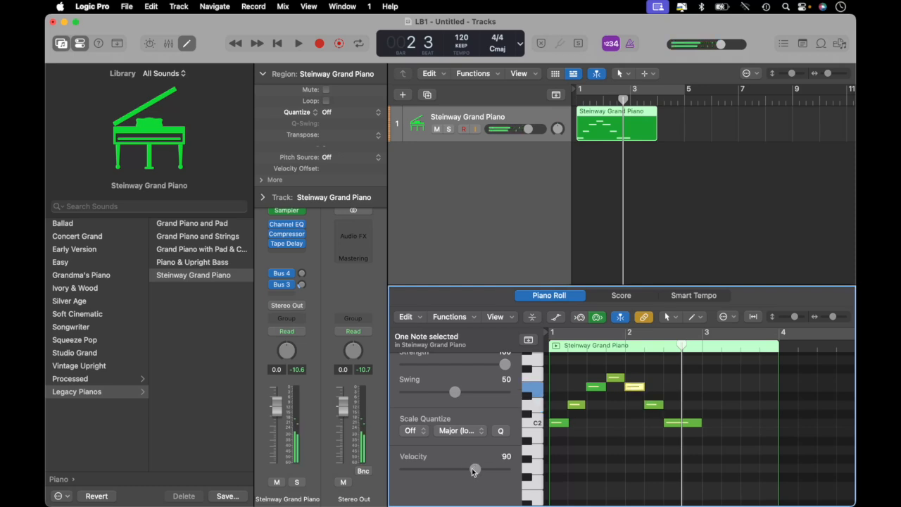
drag(473, 470, 468, 471)
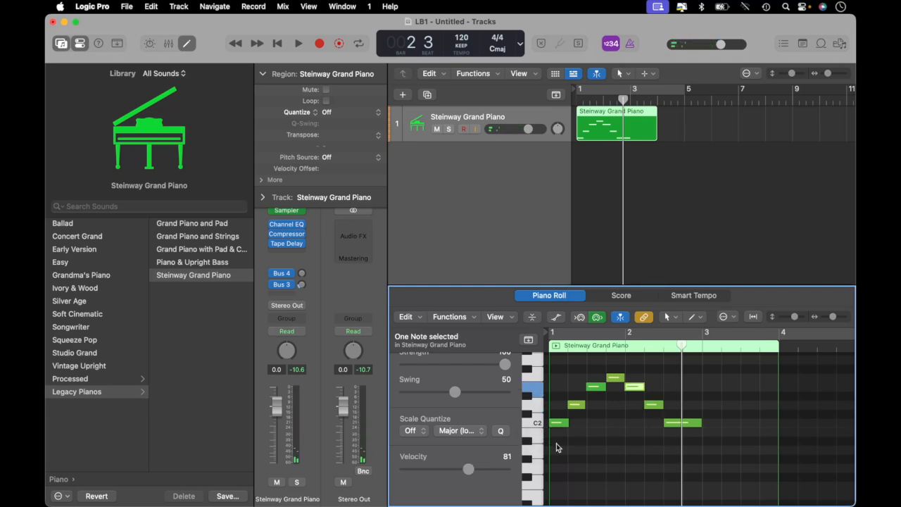
click(614, 377)
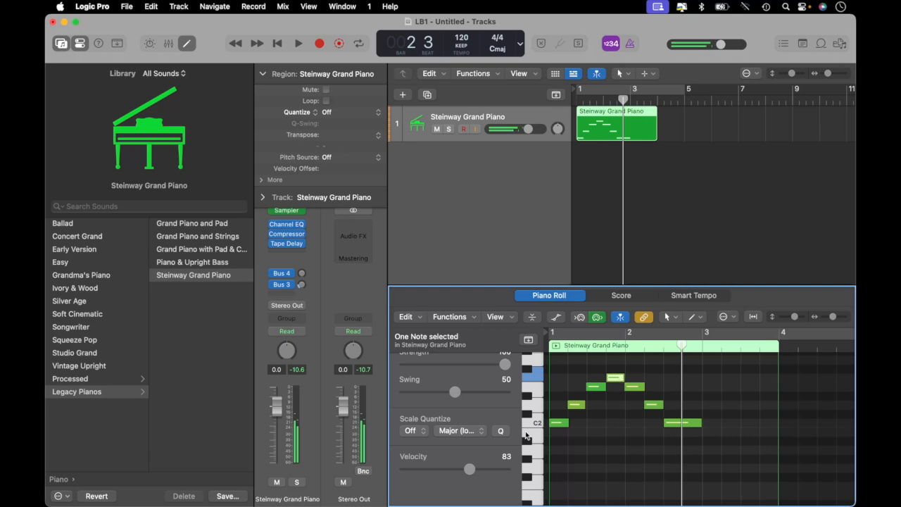
drag(469, 470, 463, 470)
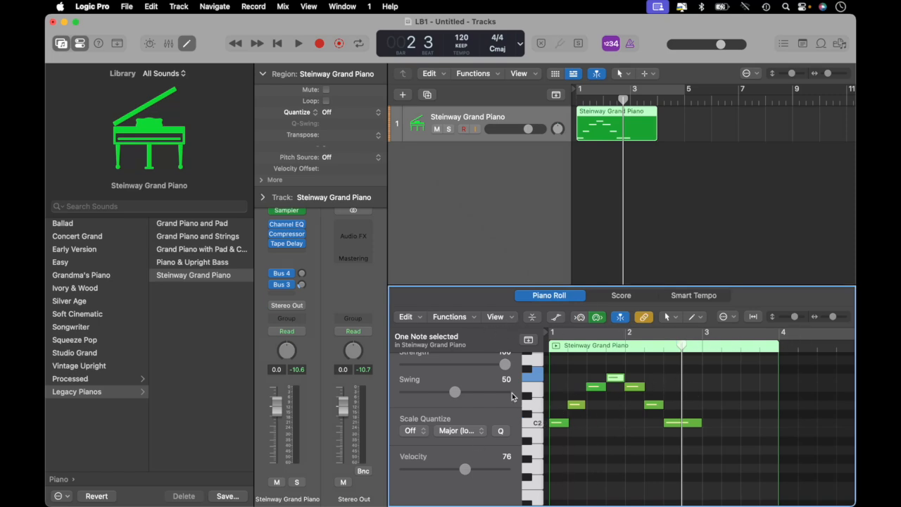
Hide the Piano Roll, then show and hide it once more to leave only the tracks area
scroll(504, 393, up, 3)
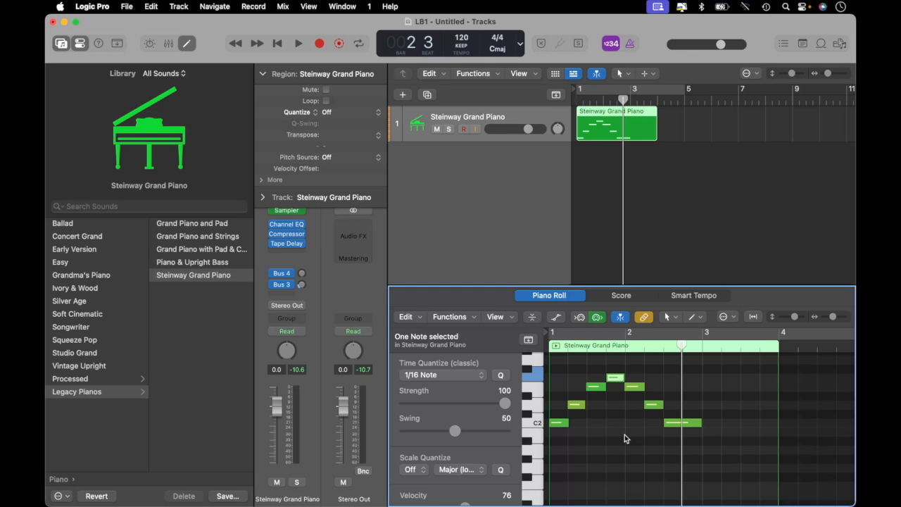
key(p)
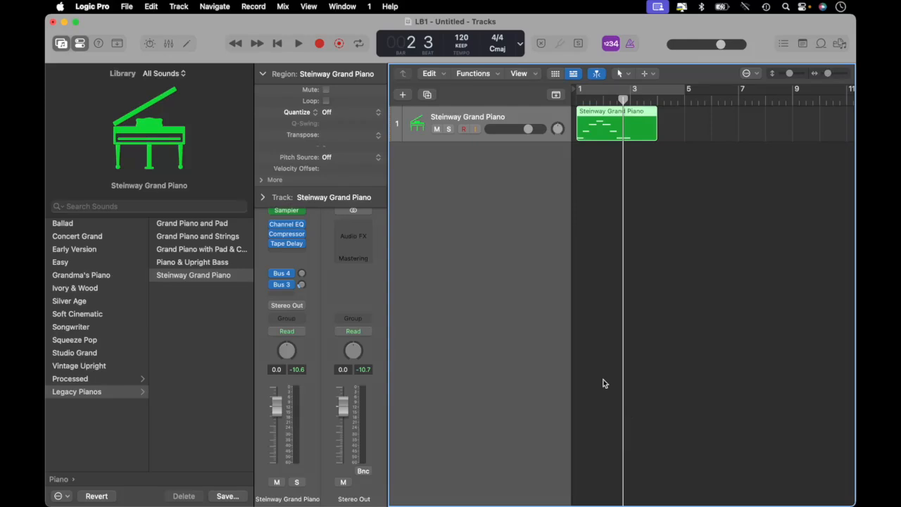
key(p)
key(p)
Create a Session Player Drummer track and move its Pop Rock region to start at bar 1
click(402, 95)
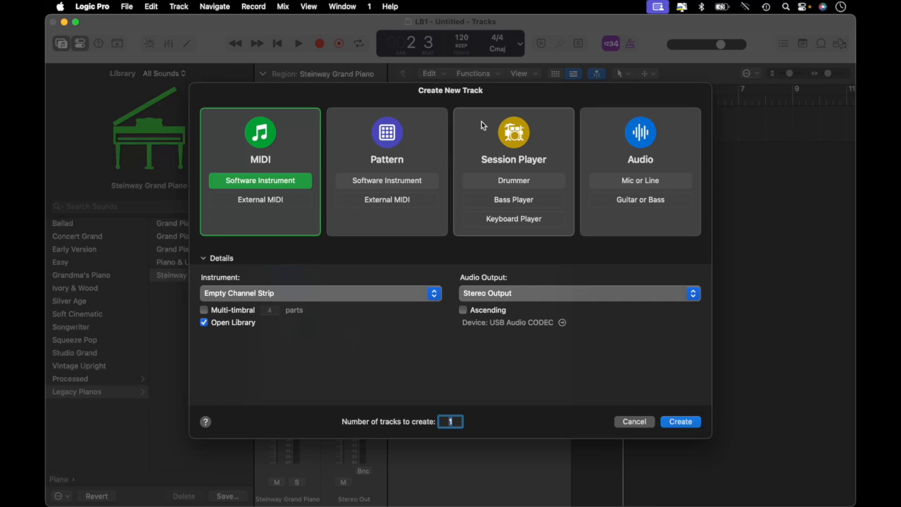
click(512, 181)
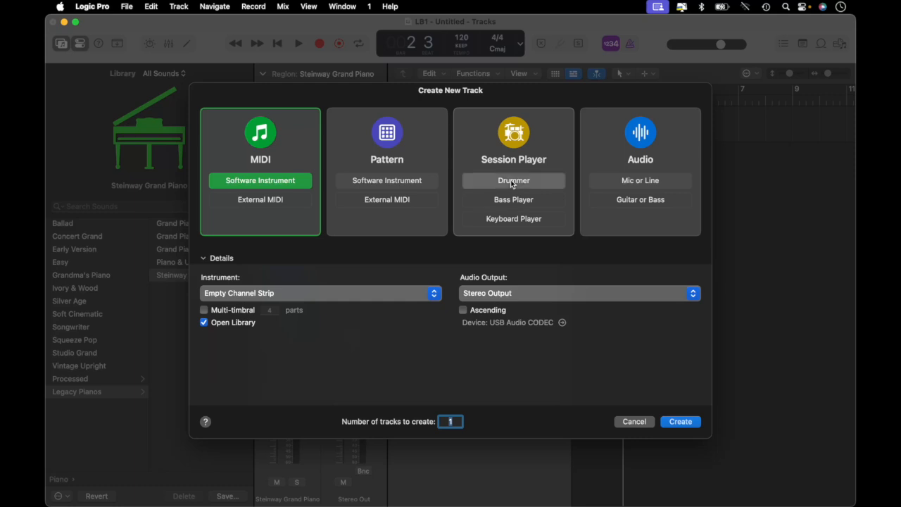
click(680, 422)
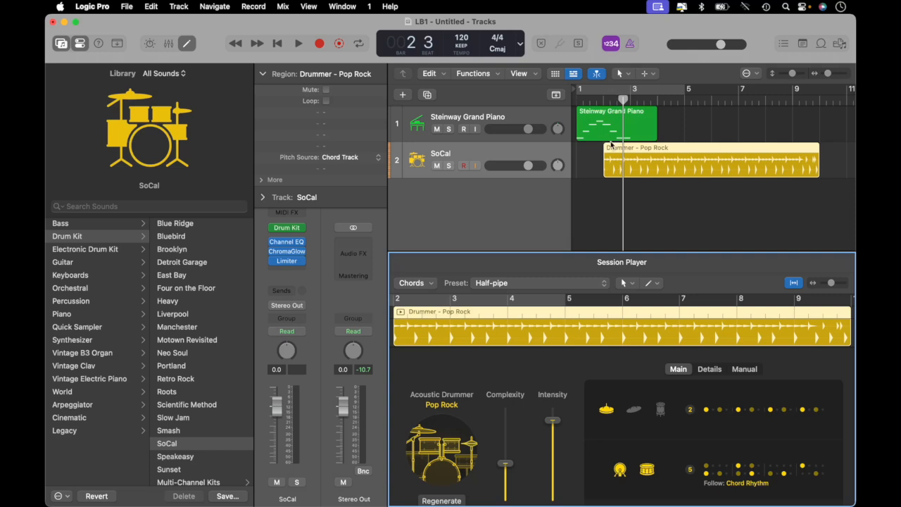
drag(630, 150, 602, 150)
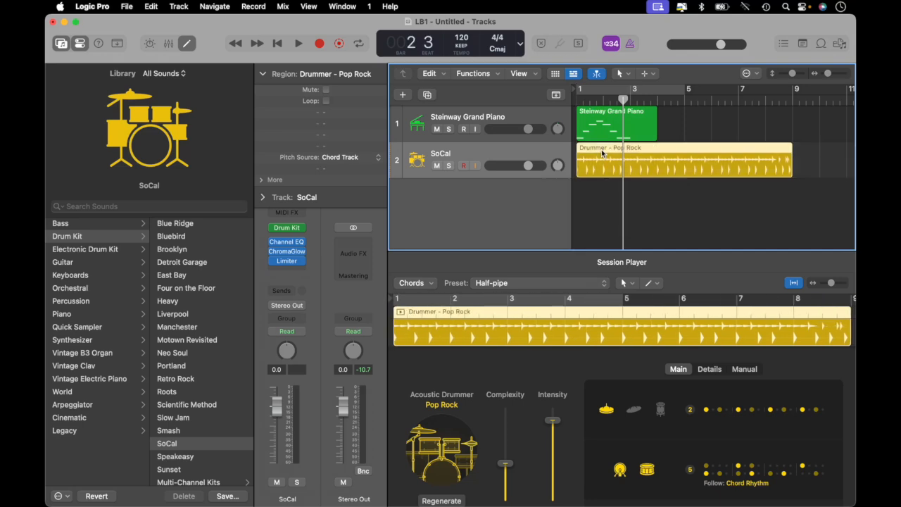
Play the piano and drummer regions together from bar 1, stop playback and return the playhead to the start
drag(623, 100, 572, 109)
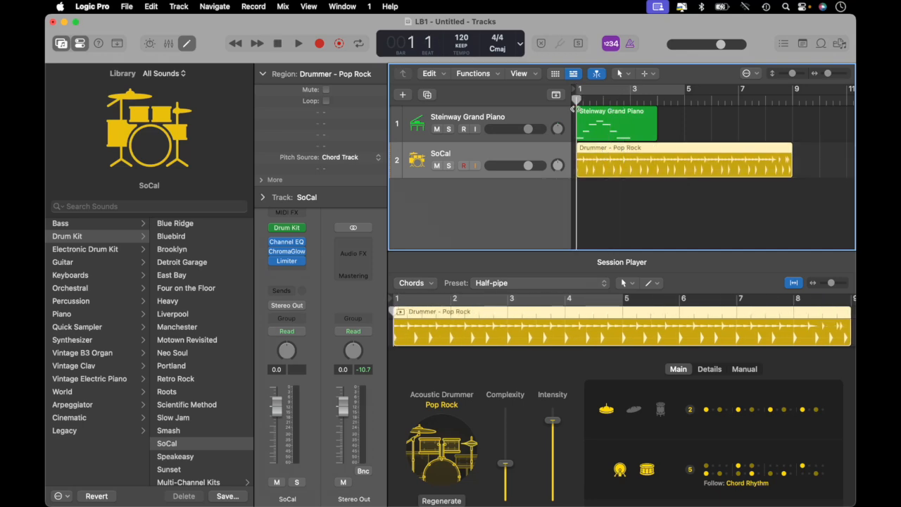
key(space)
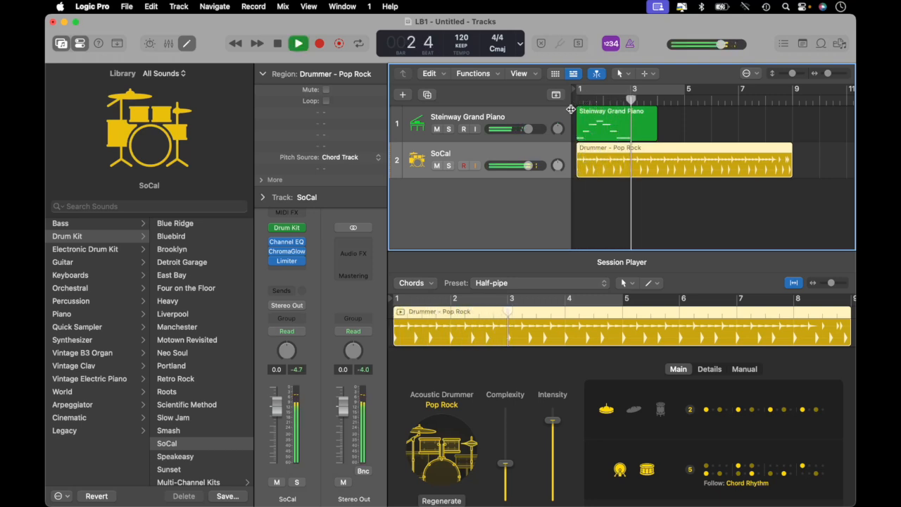
key(space)
key(Return)
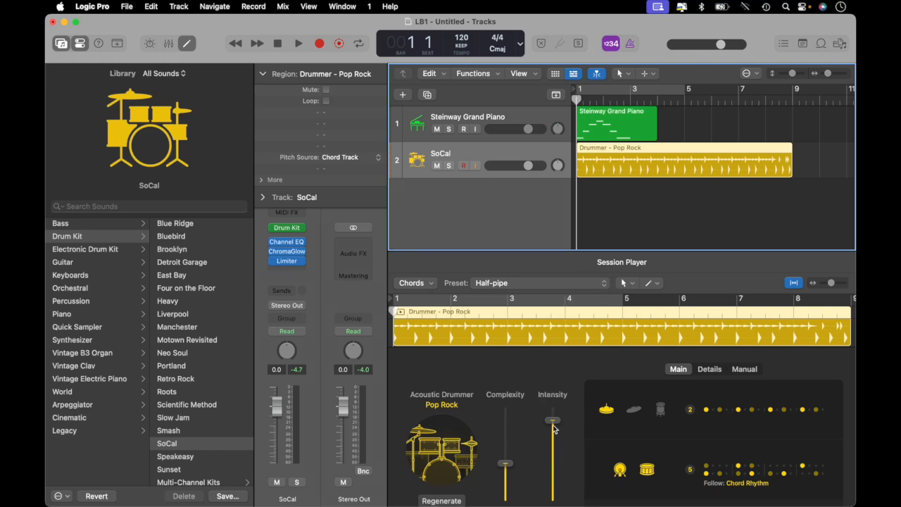
Audition the drummer's Intensity at low and maximum levels during playback, and leave it slightly above the middle
drag(554, 422, 552, 466)
key(space)
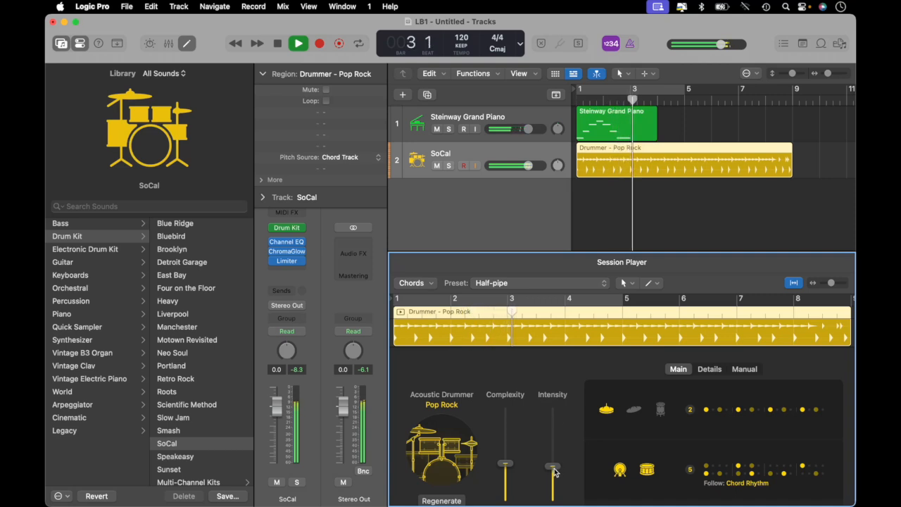
mouse_move(554, 472)
drag(554, 473, 546, 407)
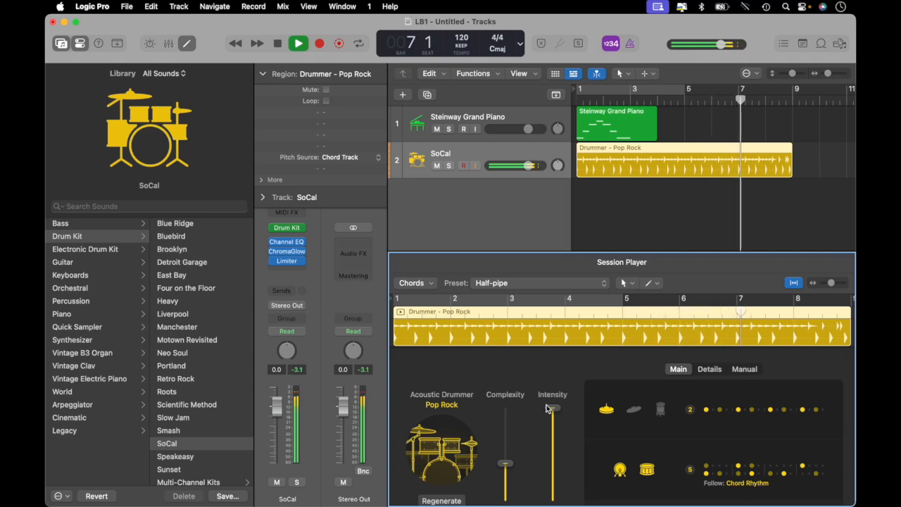
drag(546, 405, 553, 452)
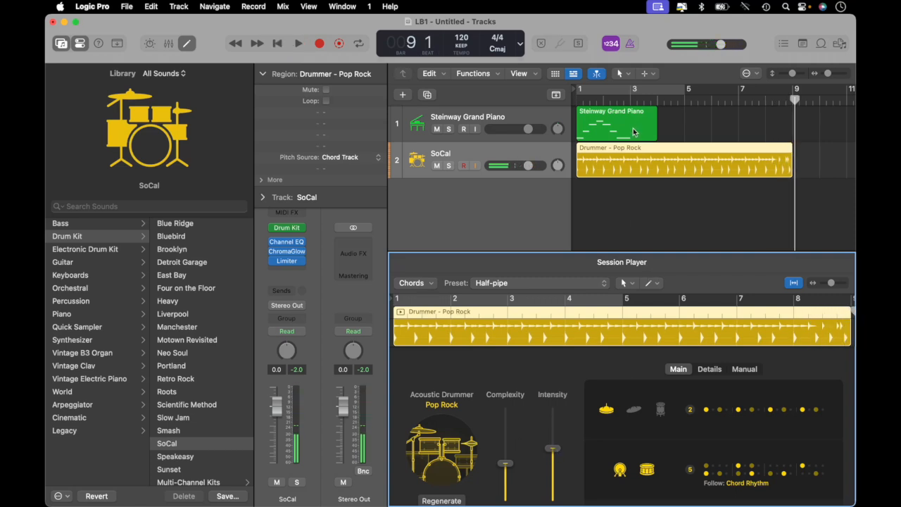
Play from bar 1 with the drummer's Complexity at maximum and near minimum, stop, and leave it at about the middle
click(575, 98)
click(576, 98)
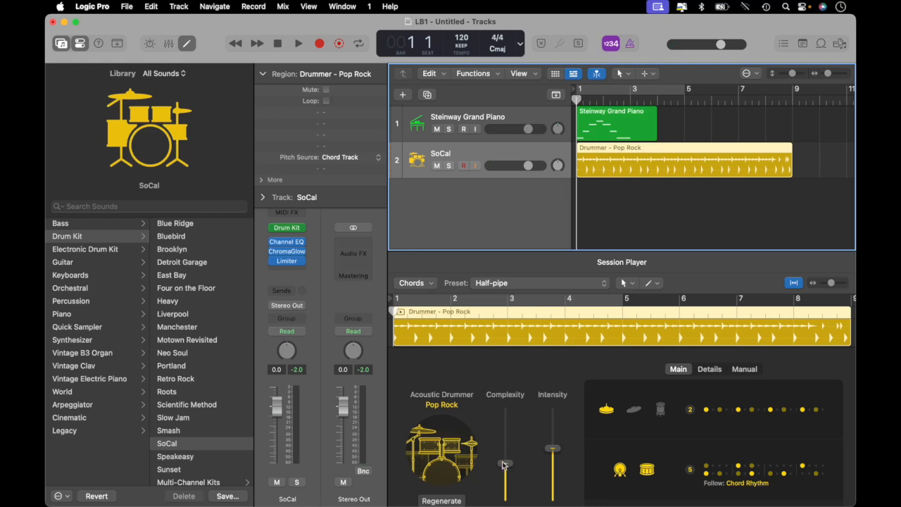
key(space)
drag(504, 464, 510, 399)
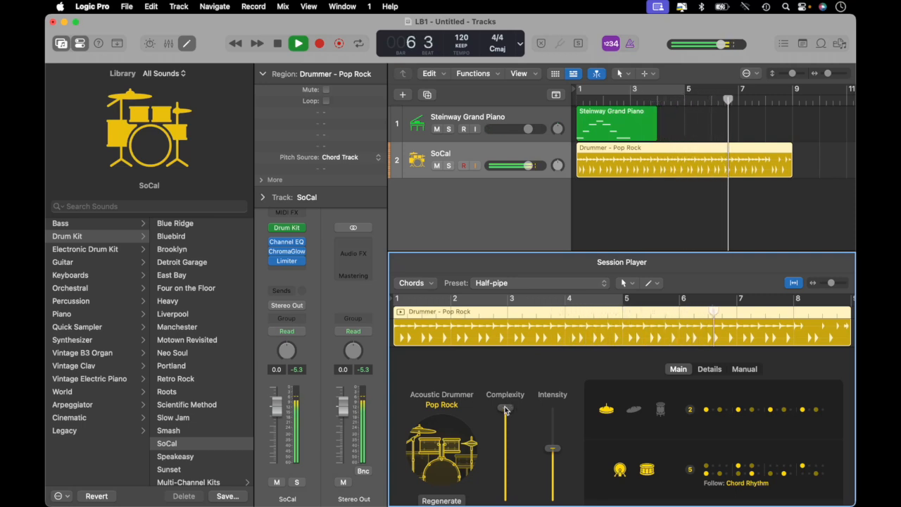
drag(505, 409, 504, 491)
key(space)
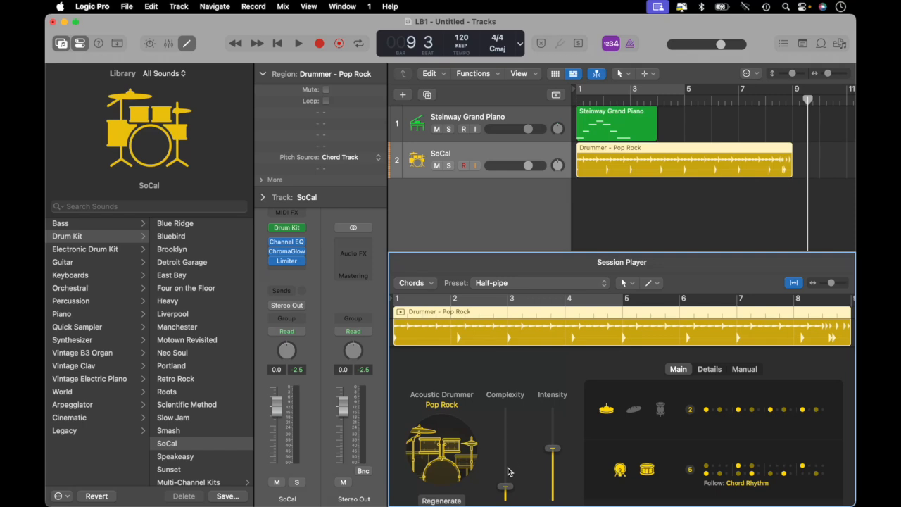
drag(504, 485, 505, 451)
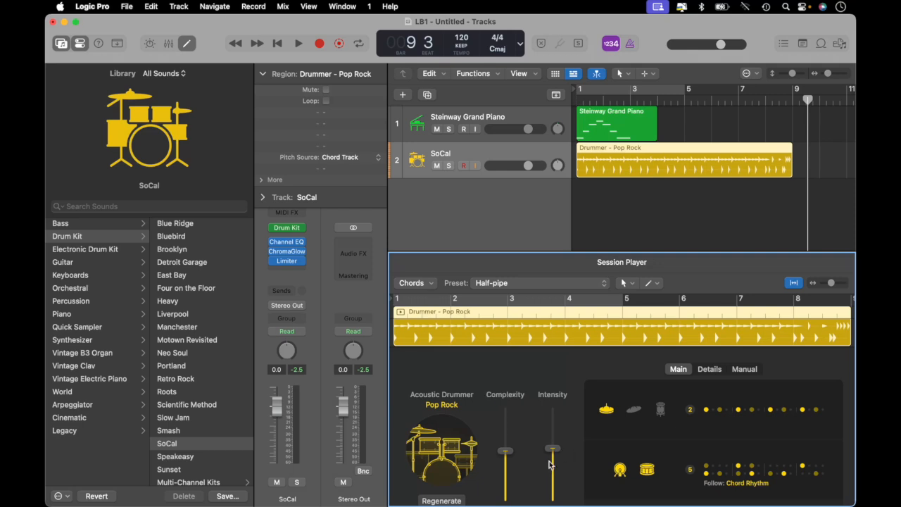
Close the Session Player editor, collapse the Region inspector and hide the Library
double_click(708, 153)
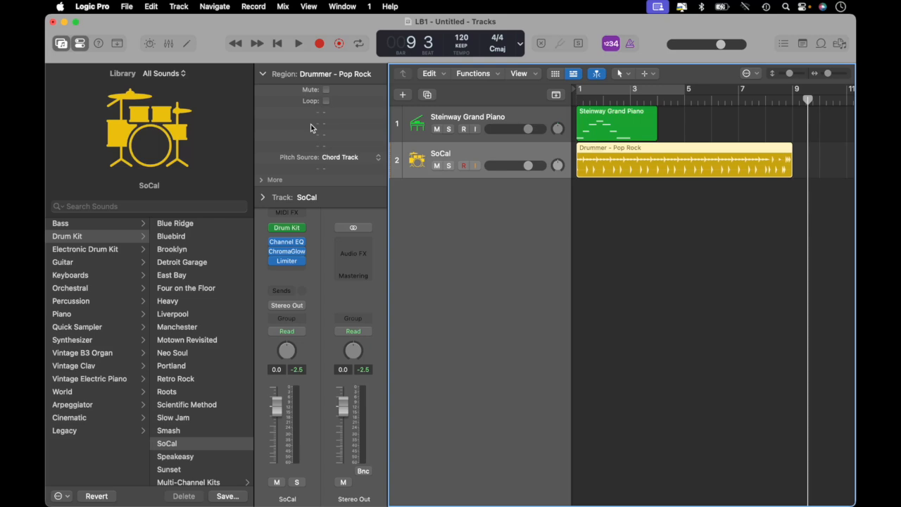
click(262, 74)
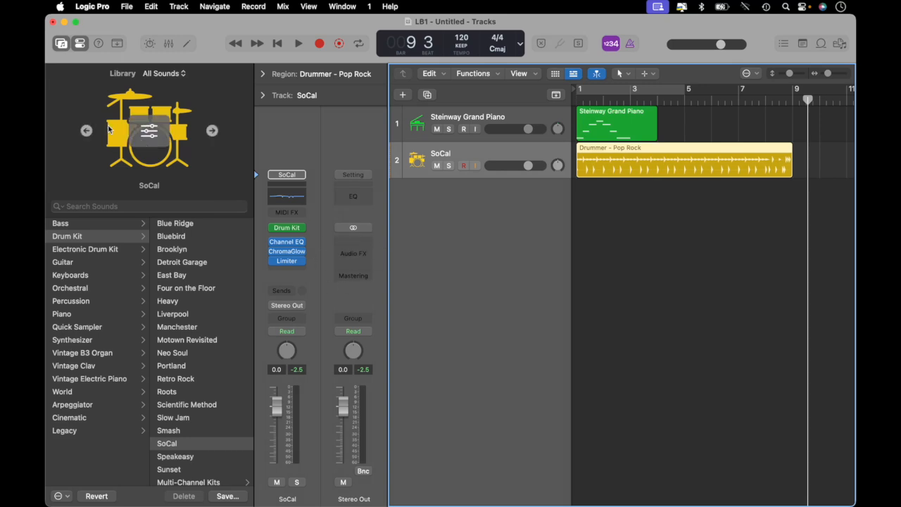
click(62, 44)
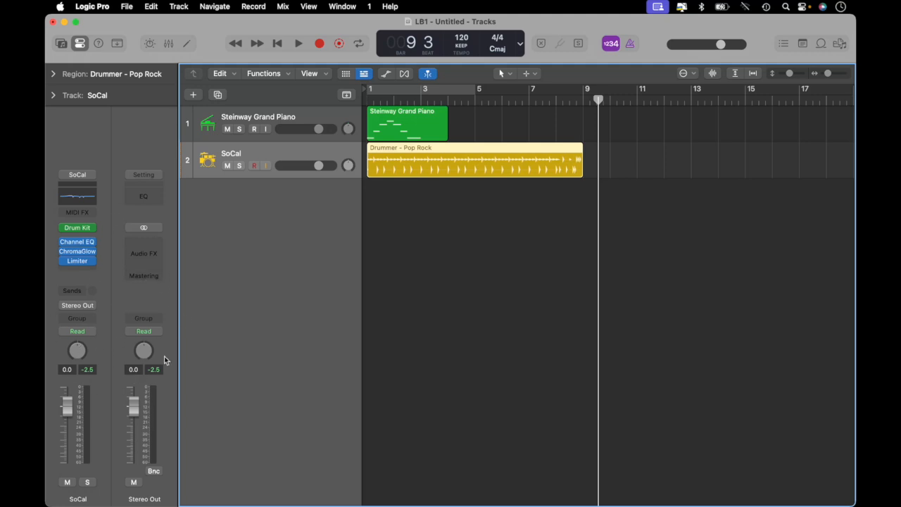
Insert the Space Designer reverb as an audio effect on the Stereo Out channel strip
click(149, 254)
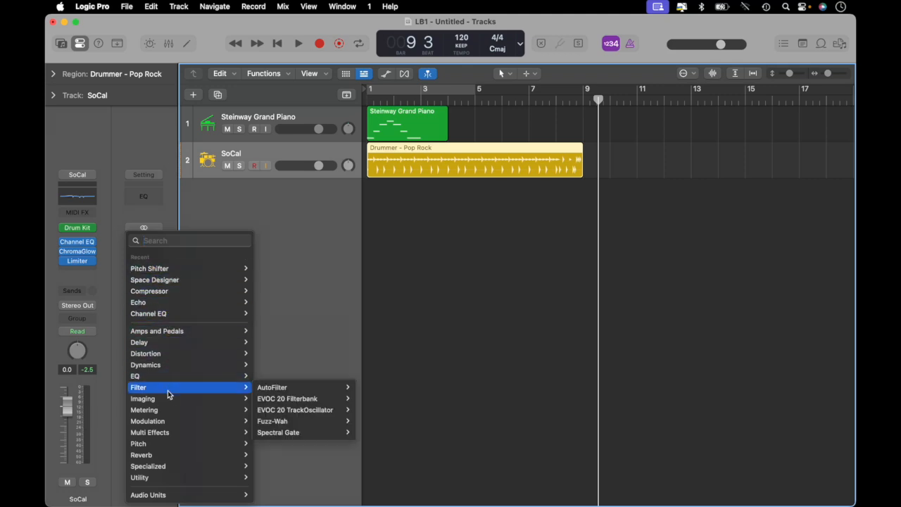
mouse_move(160, 456)
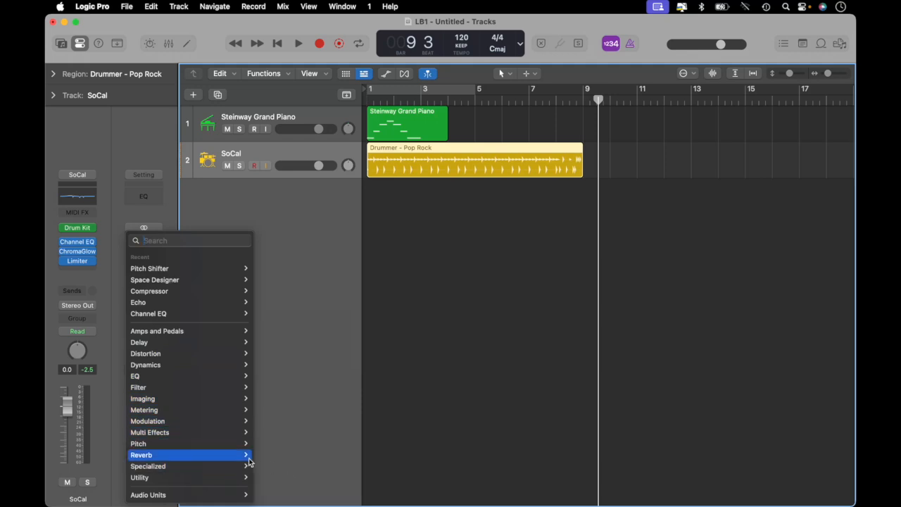
mouse_move(219, 459)
mouse_move(284, 486)
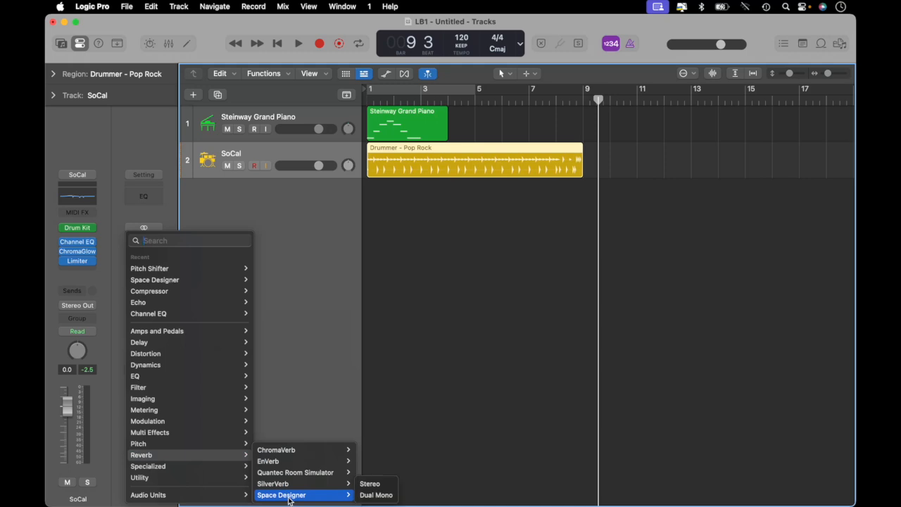
click(288, 498)
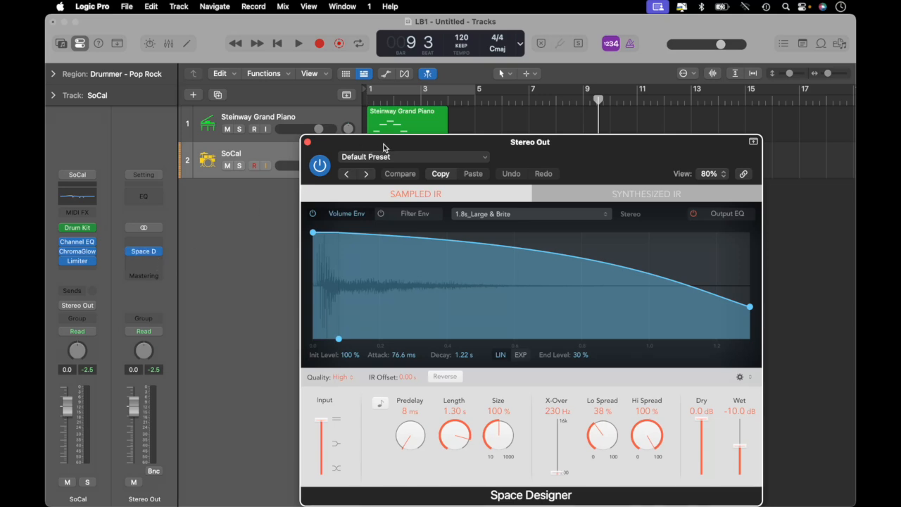
Move the Space Designer window off the regions and play the project from the start to hear the reverb, then stop playback
drag(385, 145, 495, 169)
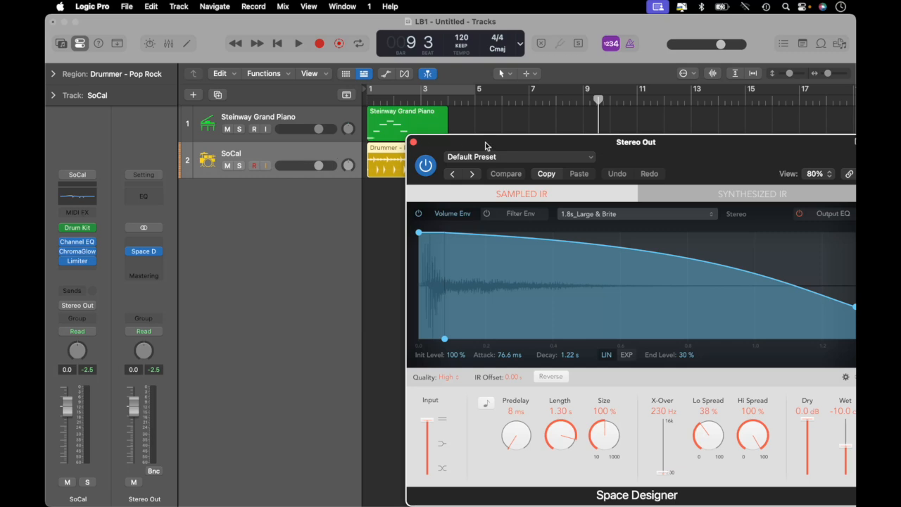
click(365, 102)
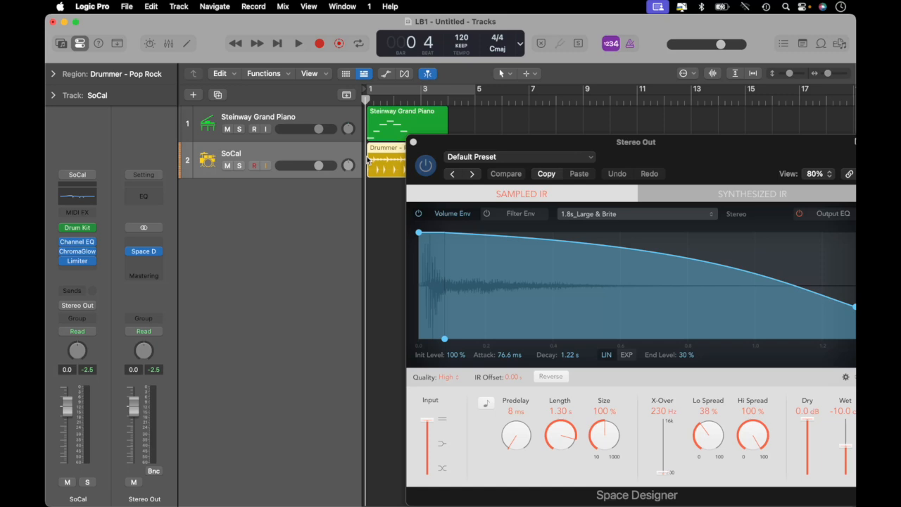
key(space)
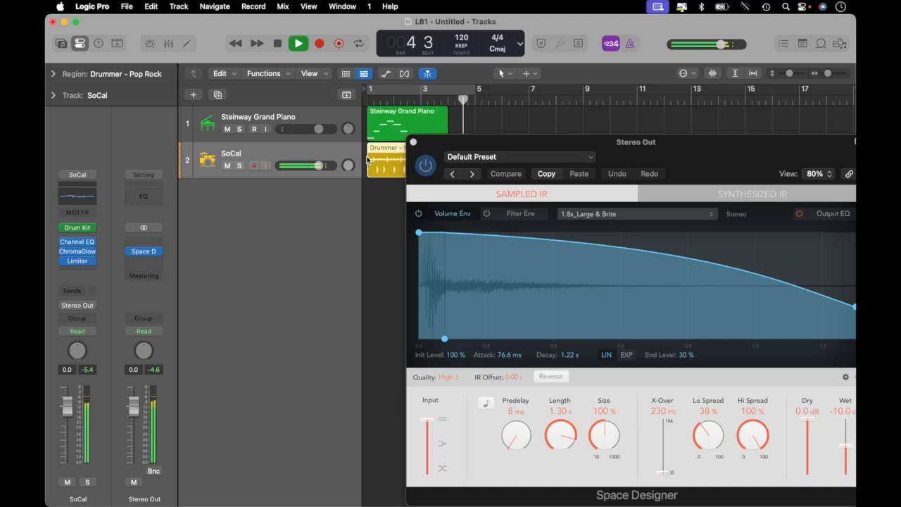
key(space)
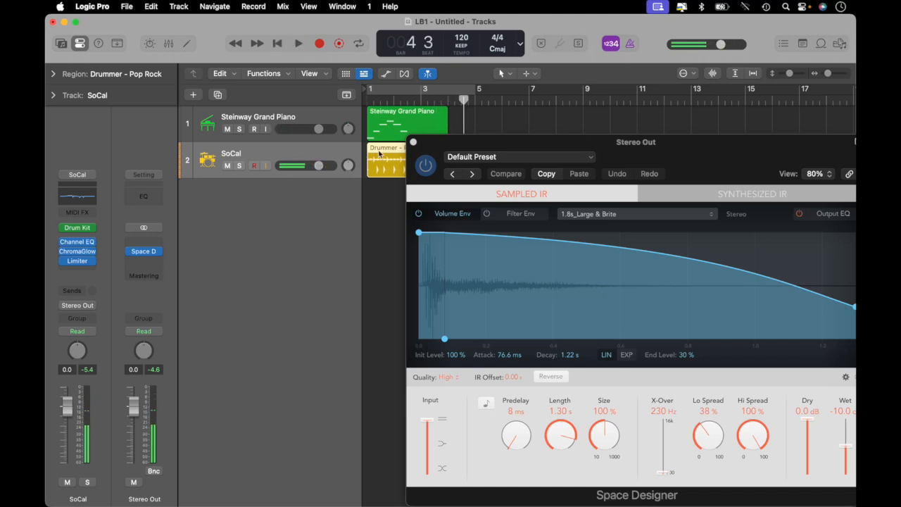
Lower Space Designer's Wet level to -33.0 dB and play the project from bar 1
drag(516, 143, 354, 50)
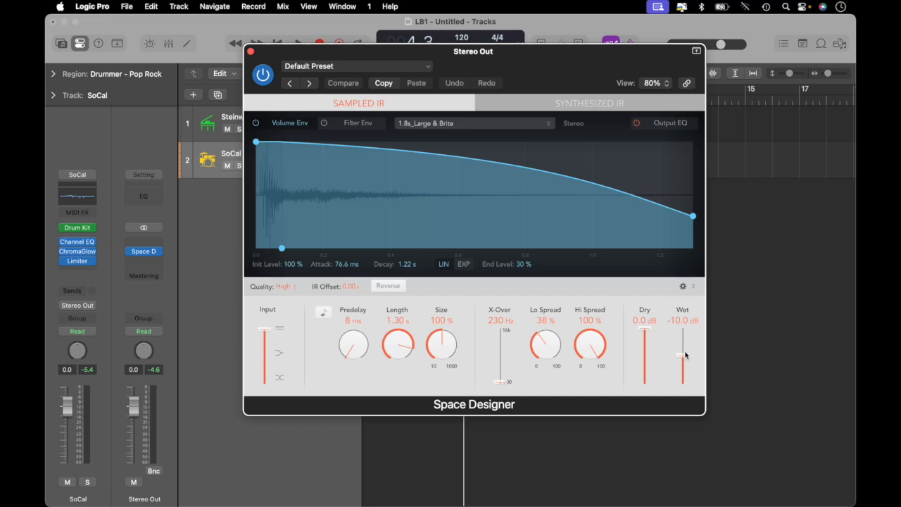
drag(682, 360, 682, 378)
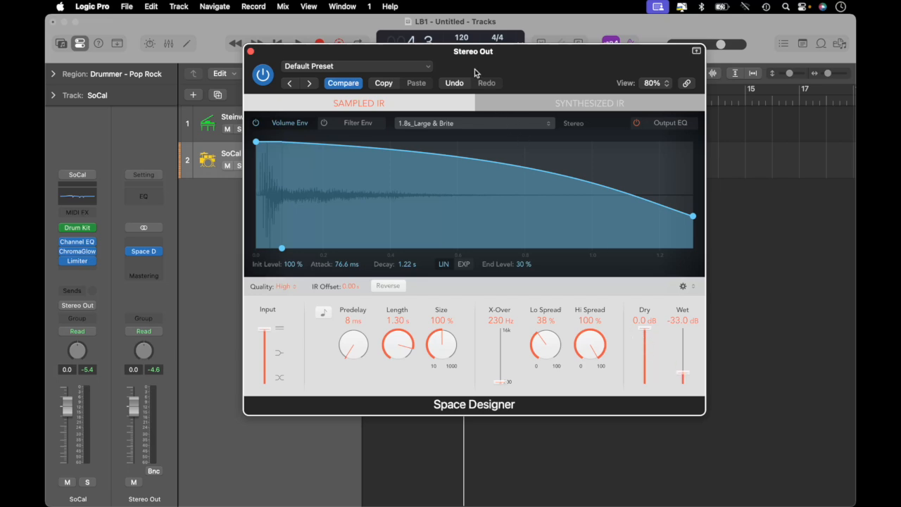
drag(475, 56, 677, 111)
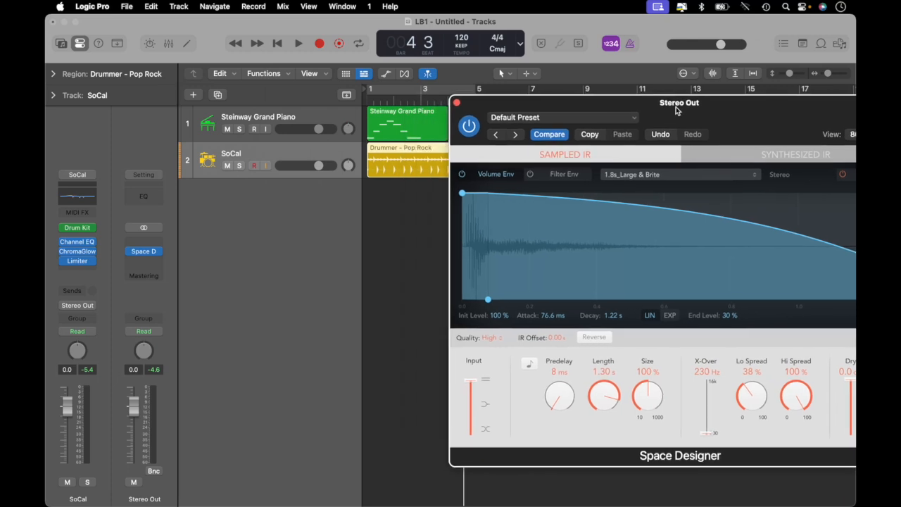
click(367, 100)
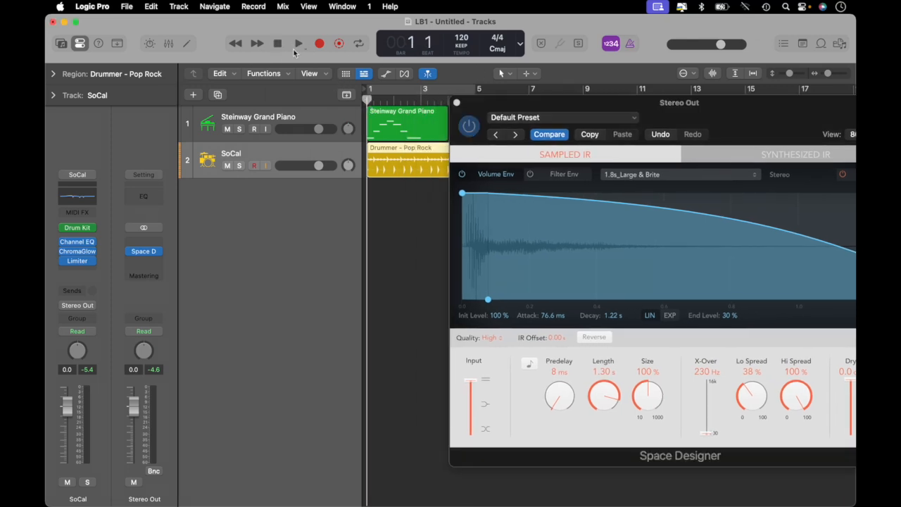
click(298, 43)
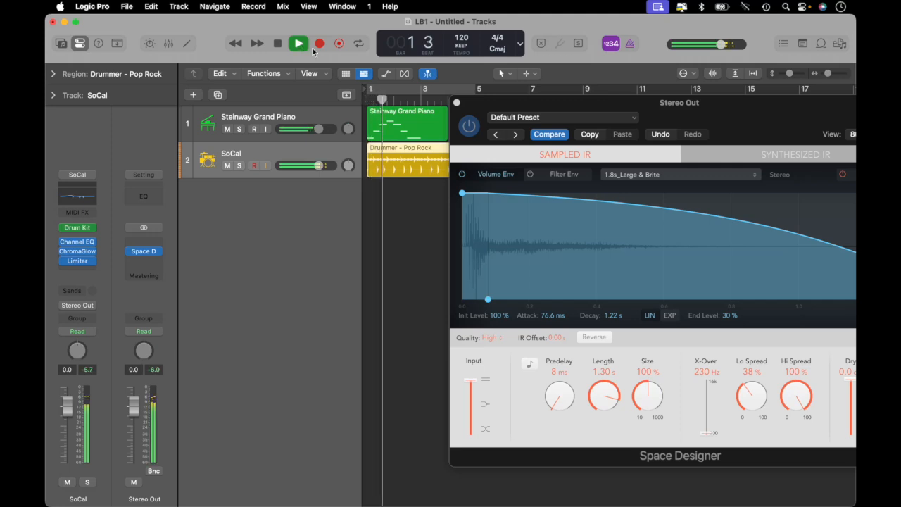
Raise the reverb's Wet level slightly during playback, close Space Designer and stop playback
drag(503, 106, 330, 102)
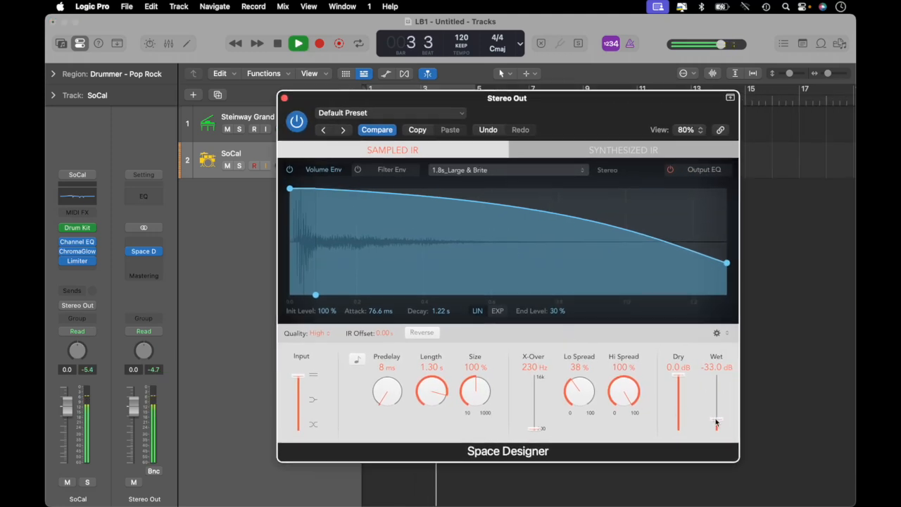
drag(718, 424, 717, 418)
click(284, 98)
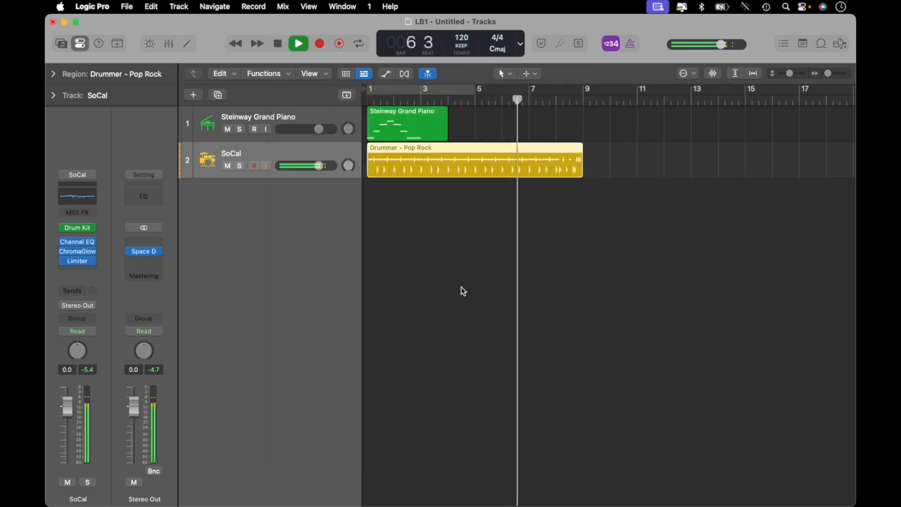
key(space)
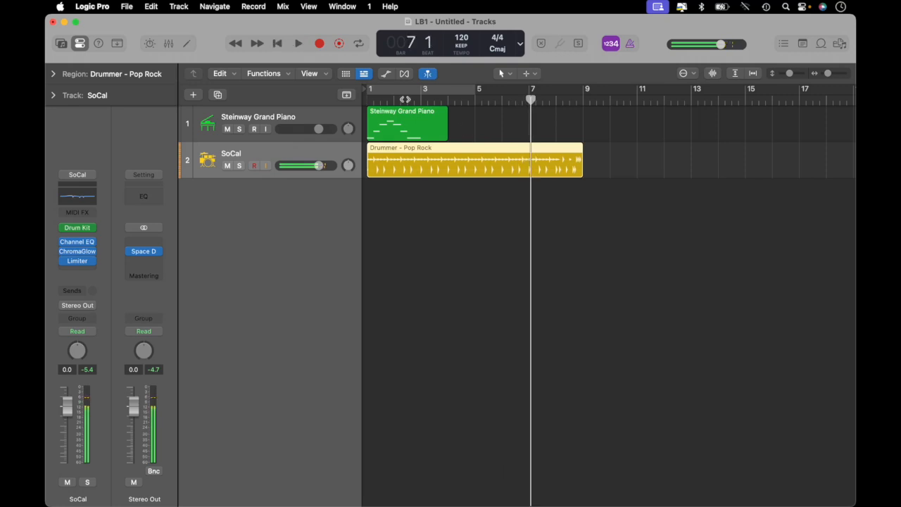
Play the piano and drums together from the start through the piano region, stop, and return the playhead to bar 1
click(366, 102)
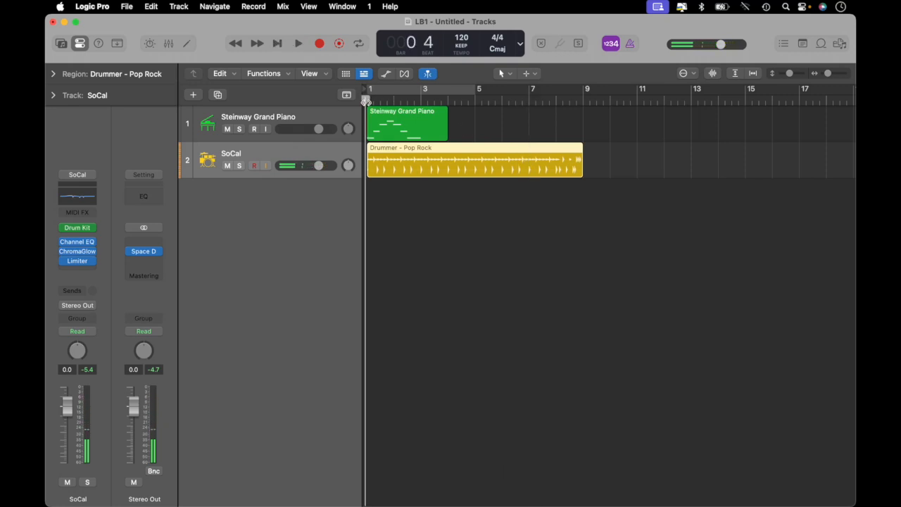
key(space)
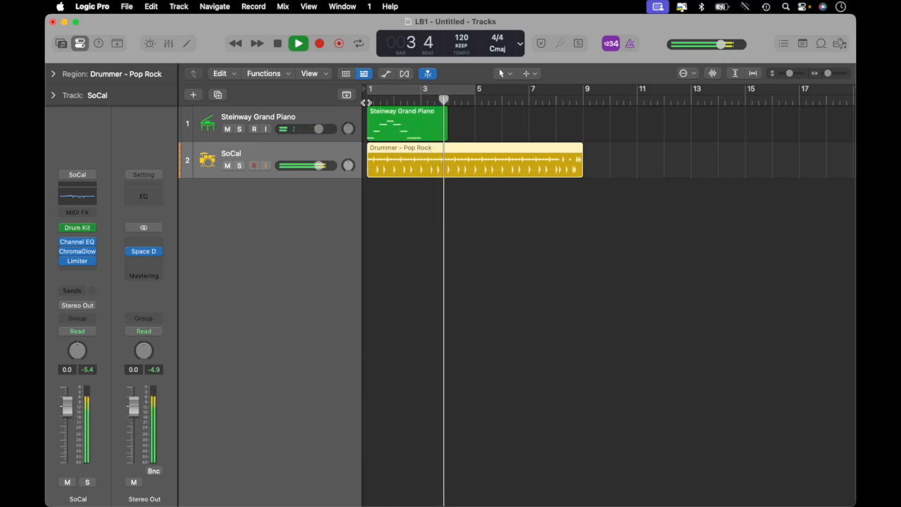
key(space)
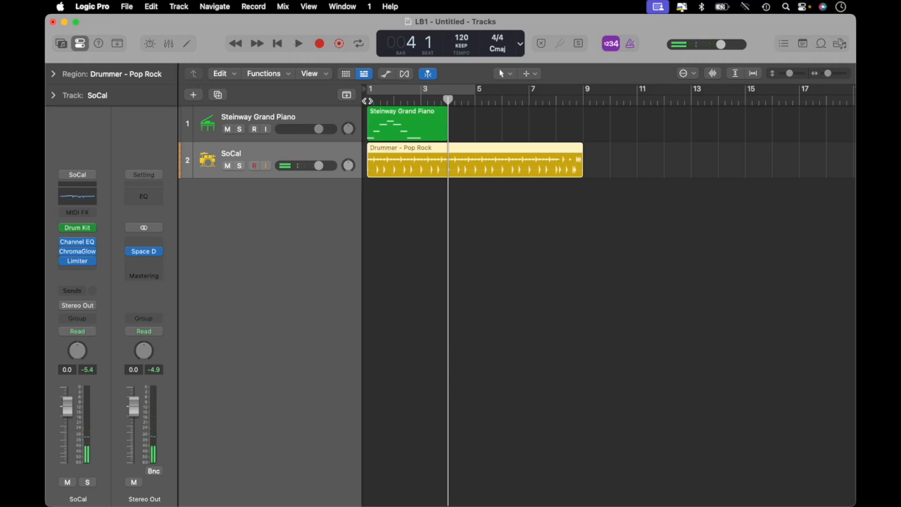
click(366, 99)
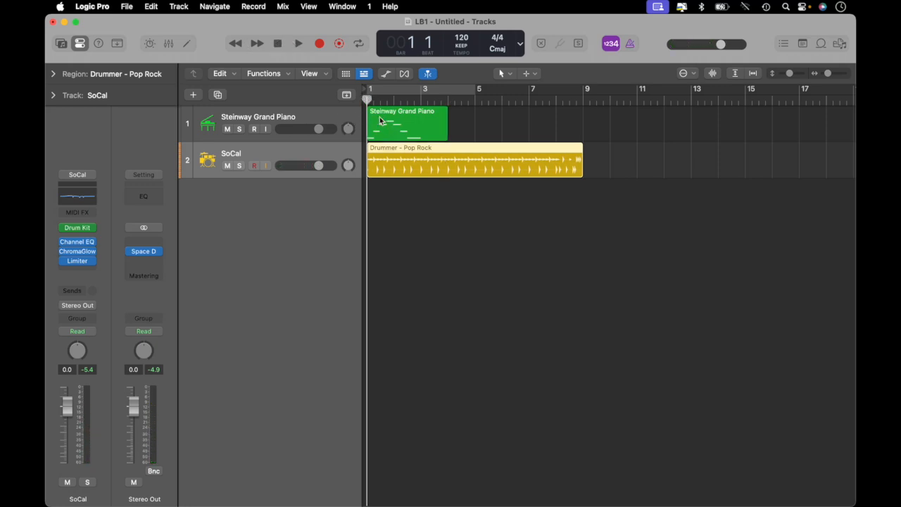
Show the Musical Typing keyboard for the SoCal track and hide it again
key(super+k)
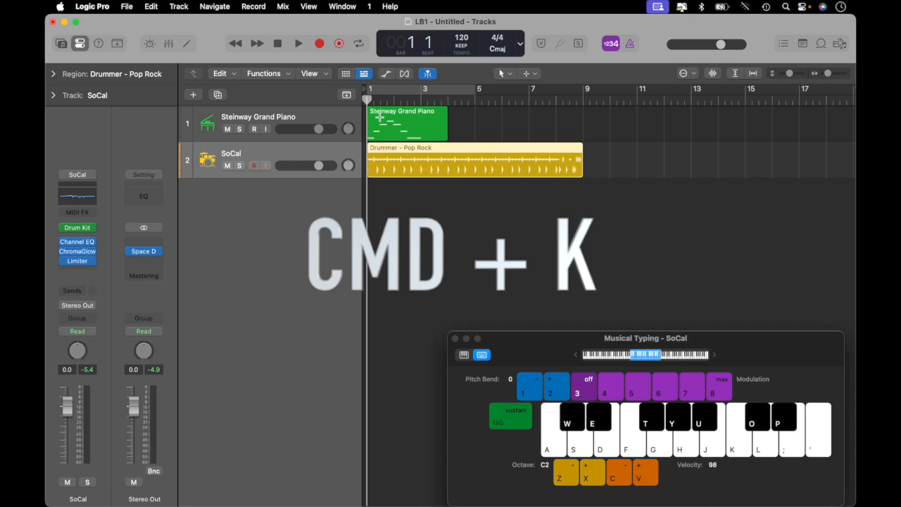
key(super+k)
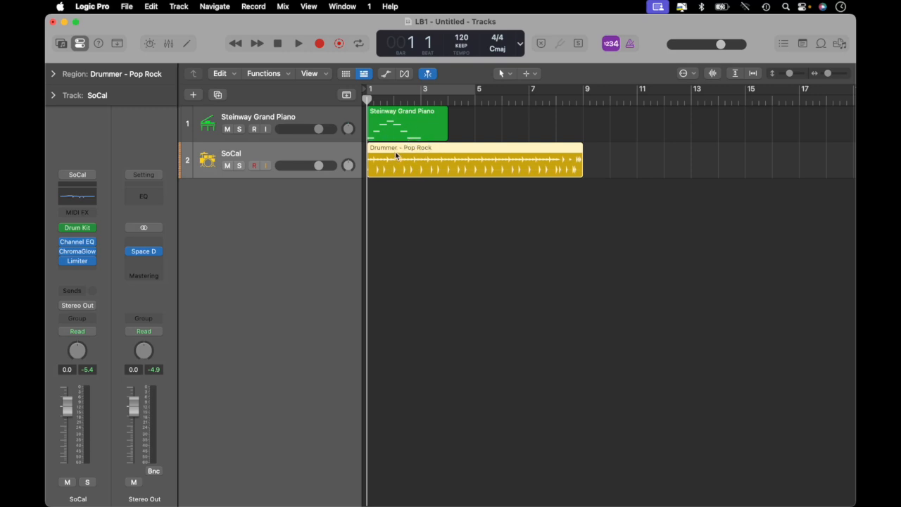
Set up a project bounce from bar 1 to bar 9 as a 16-bit, 44.1 kHz PCM WAVE file in Offline mode
click(126, 7)
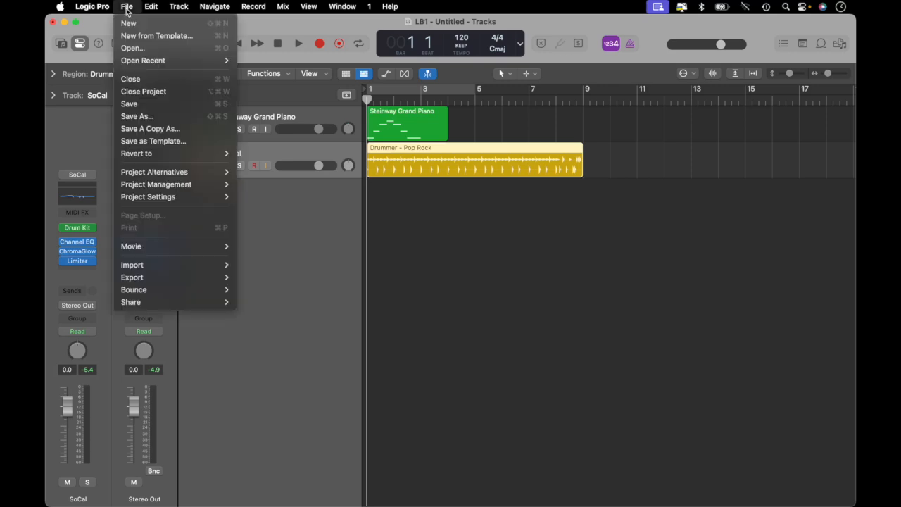
mouse_move(163, 281)
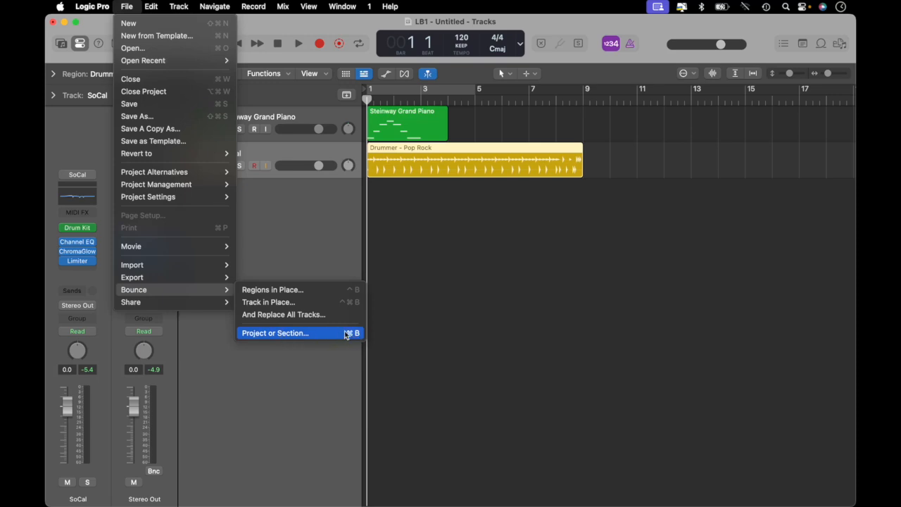
click(281, 333)
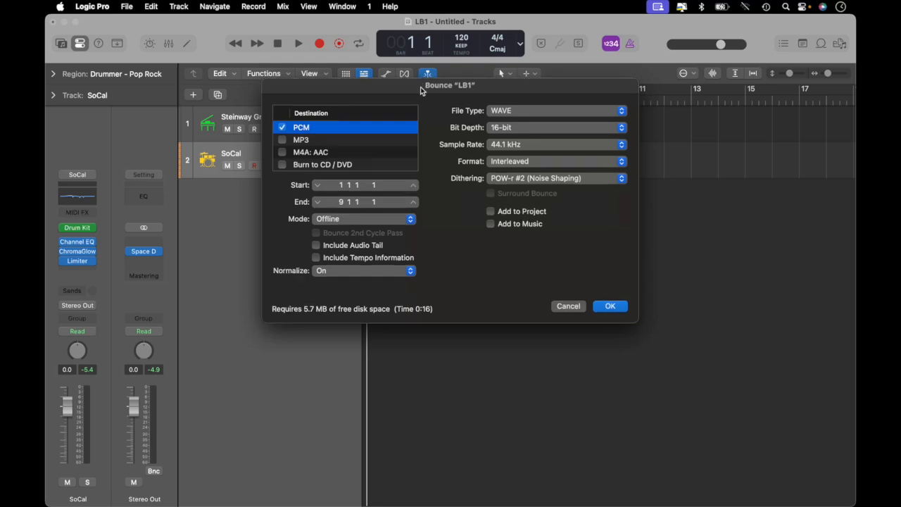
drag(420, 85, 425, 163)
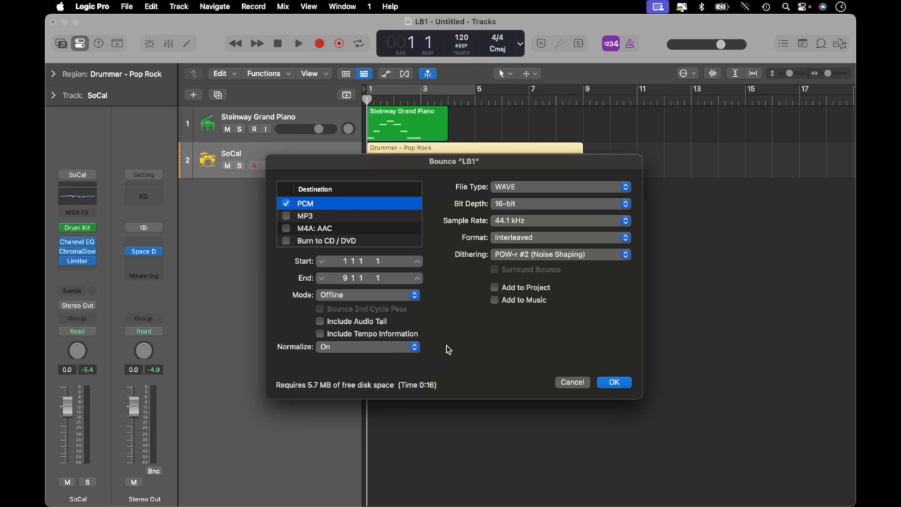
click(412, 297)
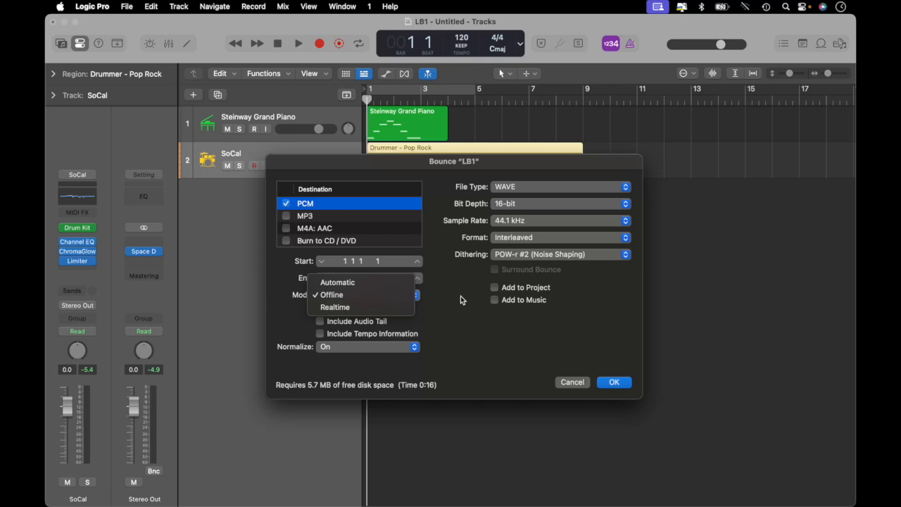
click(387, 294)
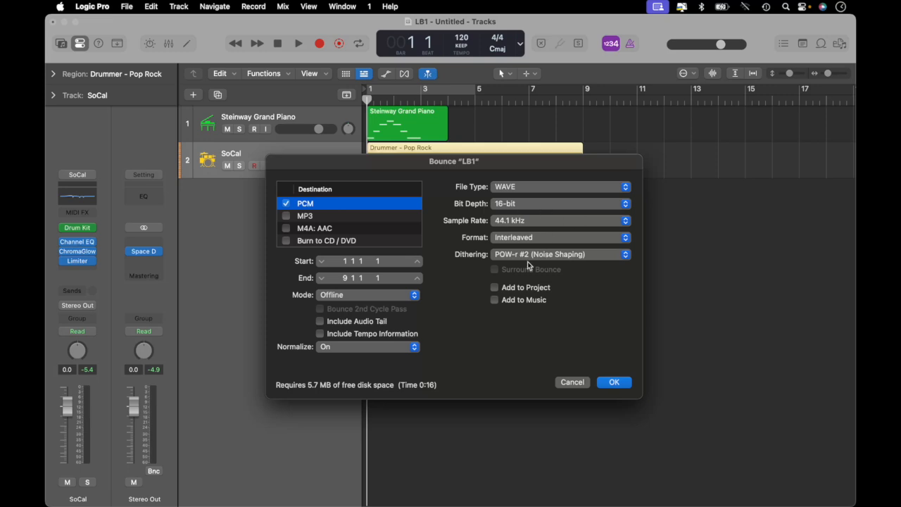
Accept the bounce settings and bounce the project to the Desktop under the name LB1
click(614, 382)
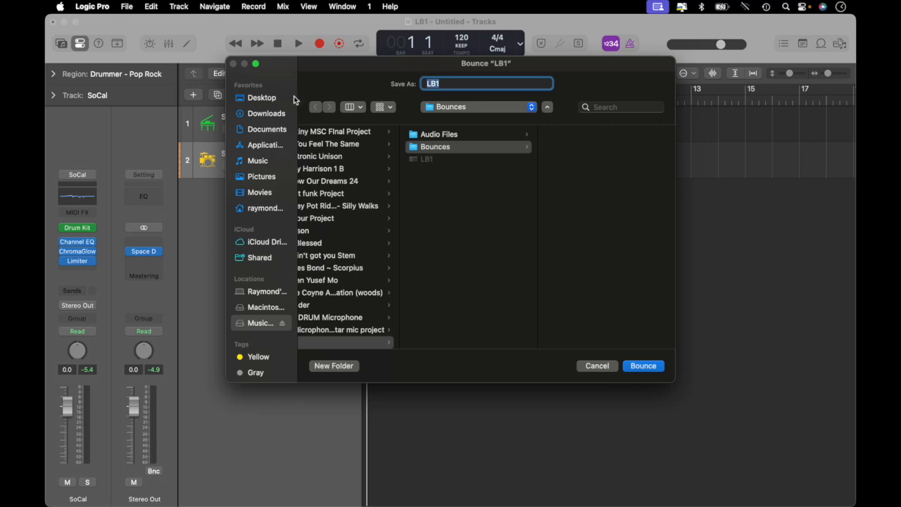
click(268, 99)
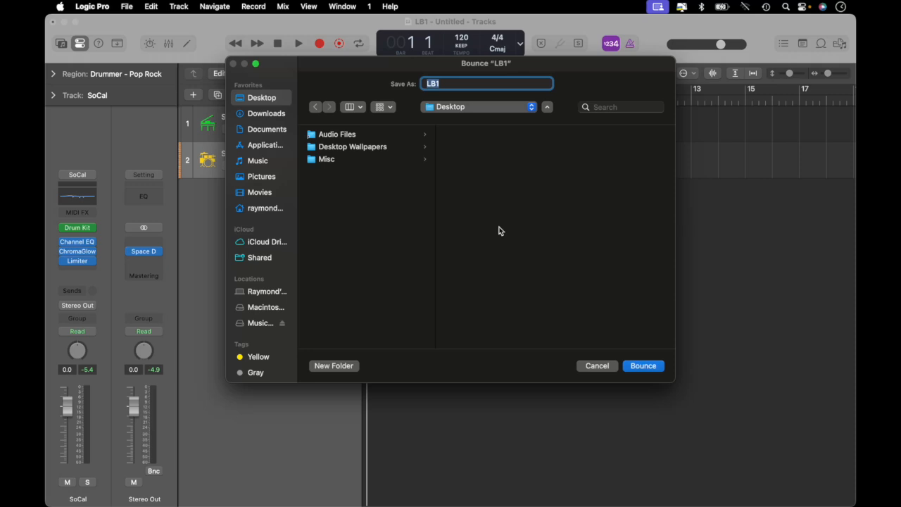
click(643, 366)
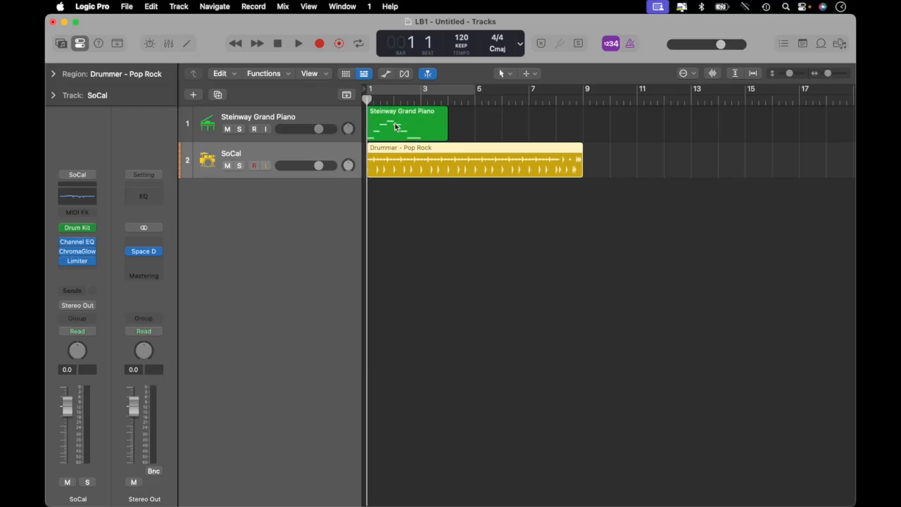
View the Steinway Grand Piano region and the Drummer region in the Piano Roll, closing the editor after each
key(p)
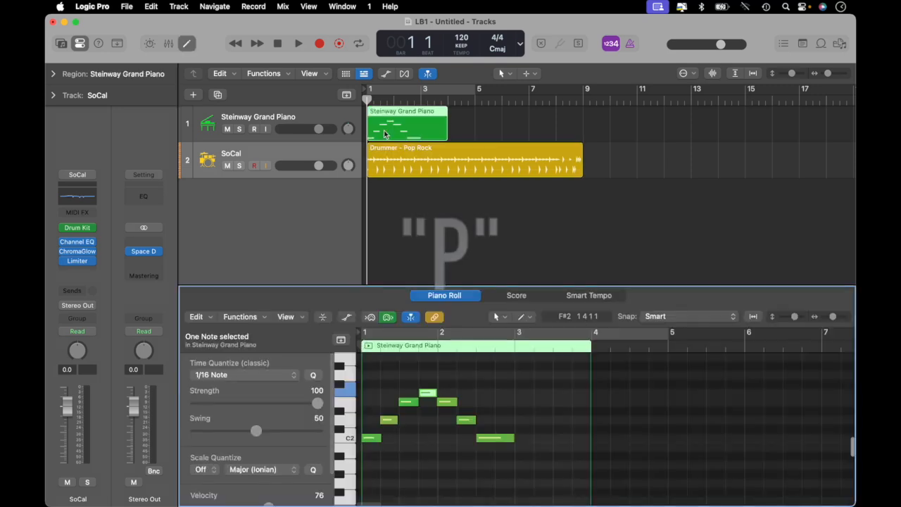
key(p)
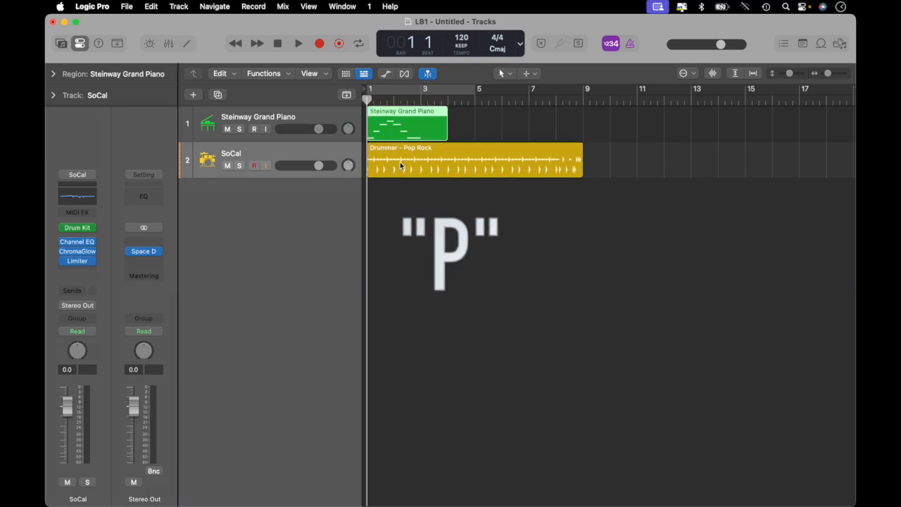
click(400, 162)
key(p)
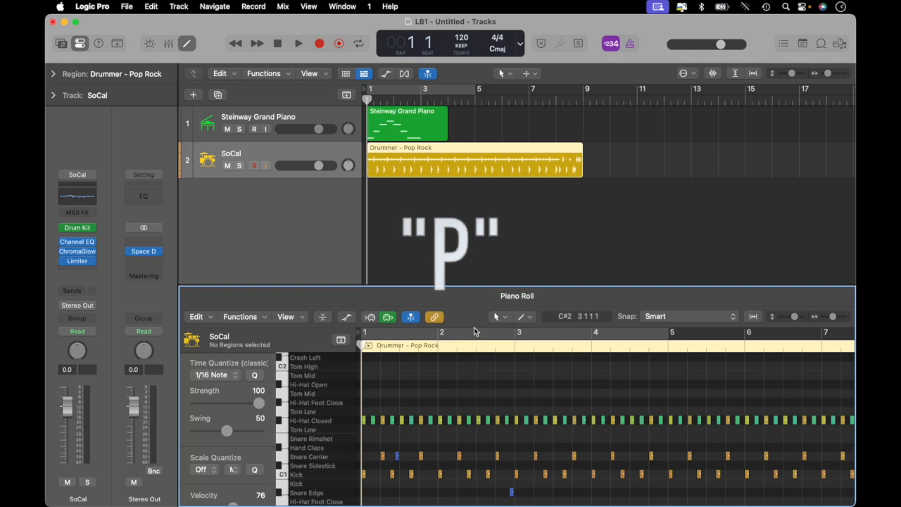
key(p)
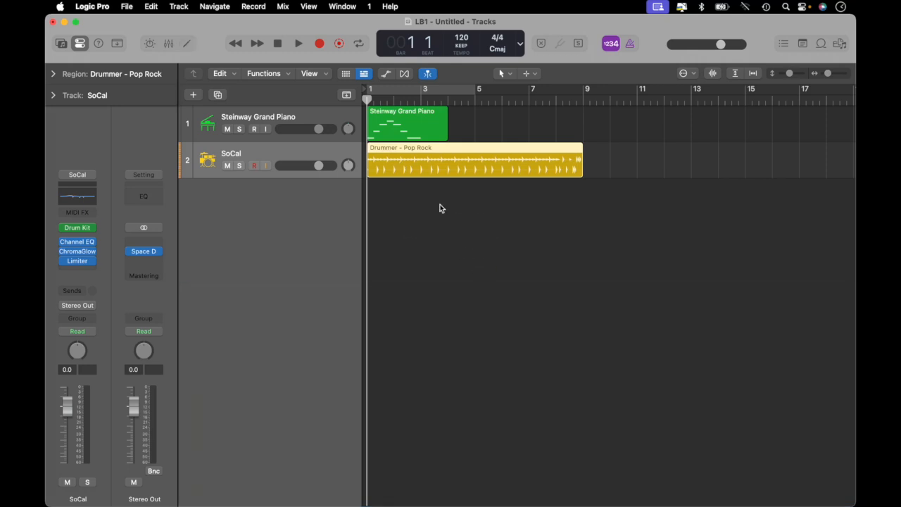
Open the Drummer region in the Session Player editor and set Intensity to 68% and Complexity to 63%
double_click(436, 161)
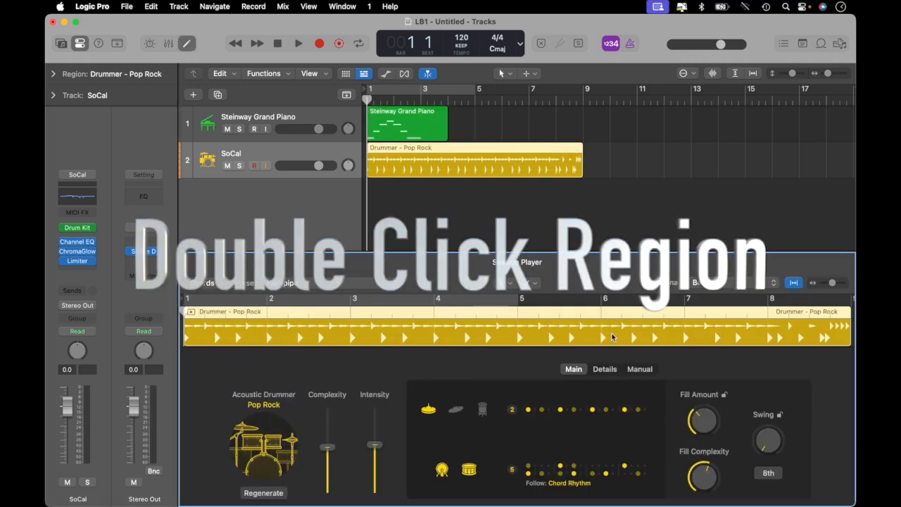
drag(377, 434, 375, 428)
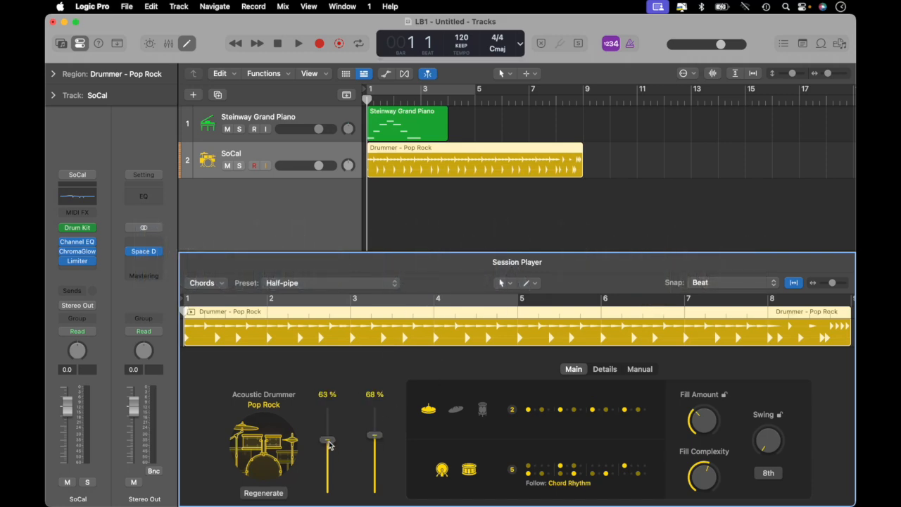
click(456, 227)
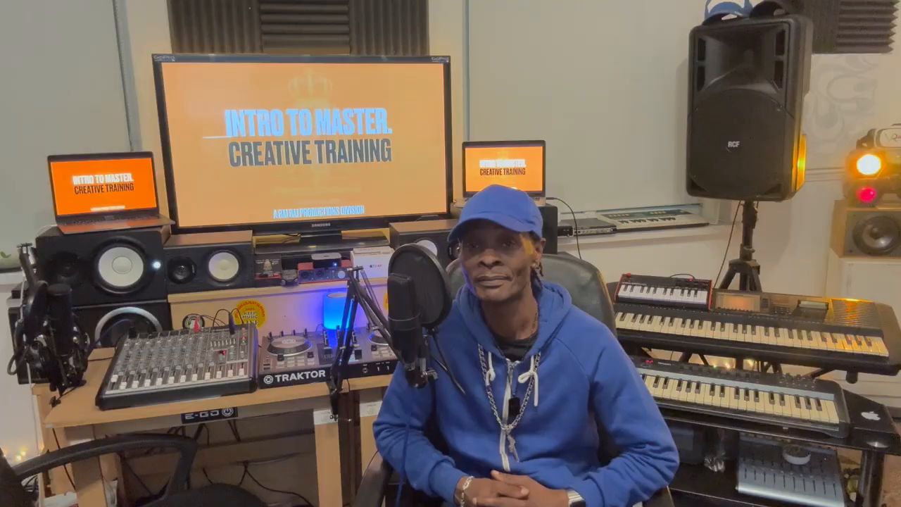